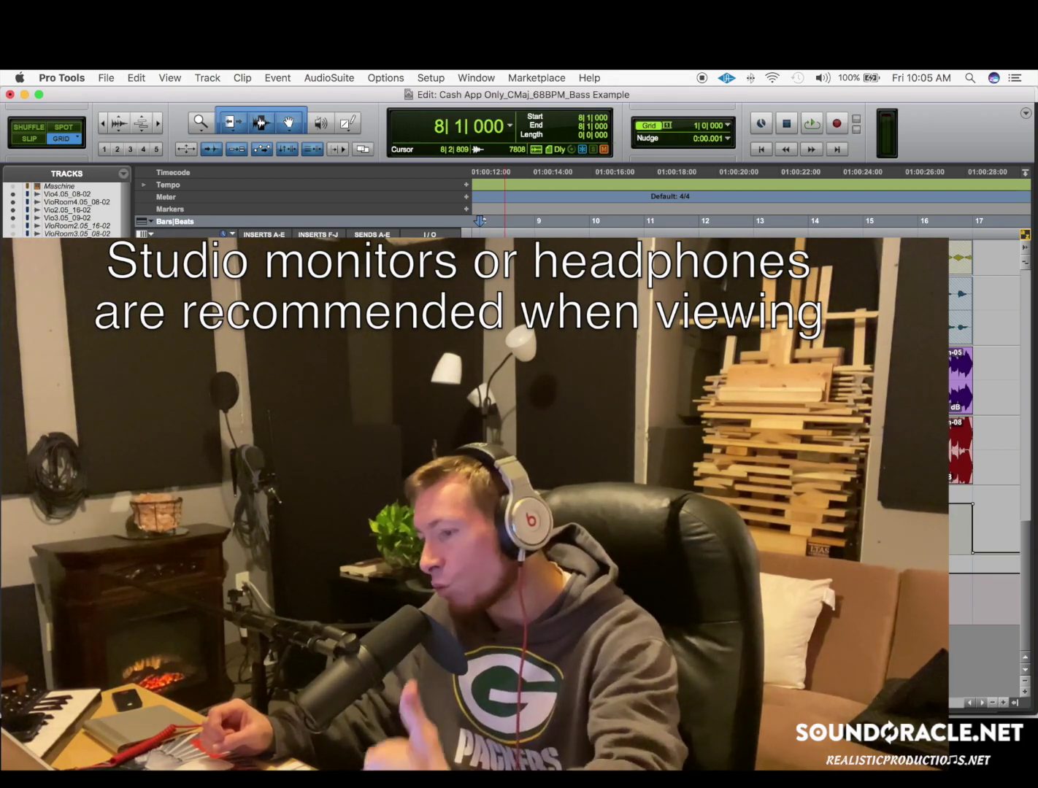
Step: Place the playback start at bar 8 and play the mix with both 808 tracks
{"action": "left_click", "coordinate": [518, 194]}
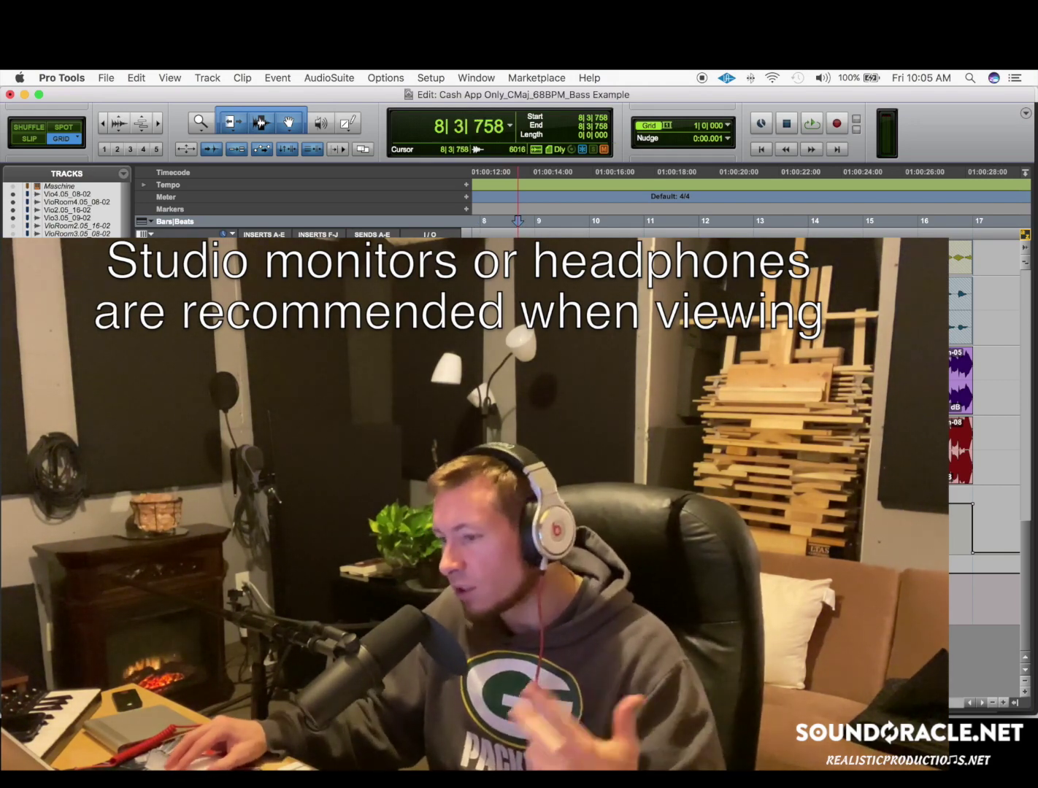
{"action": "left_click", "coordinate": [479, 194]}
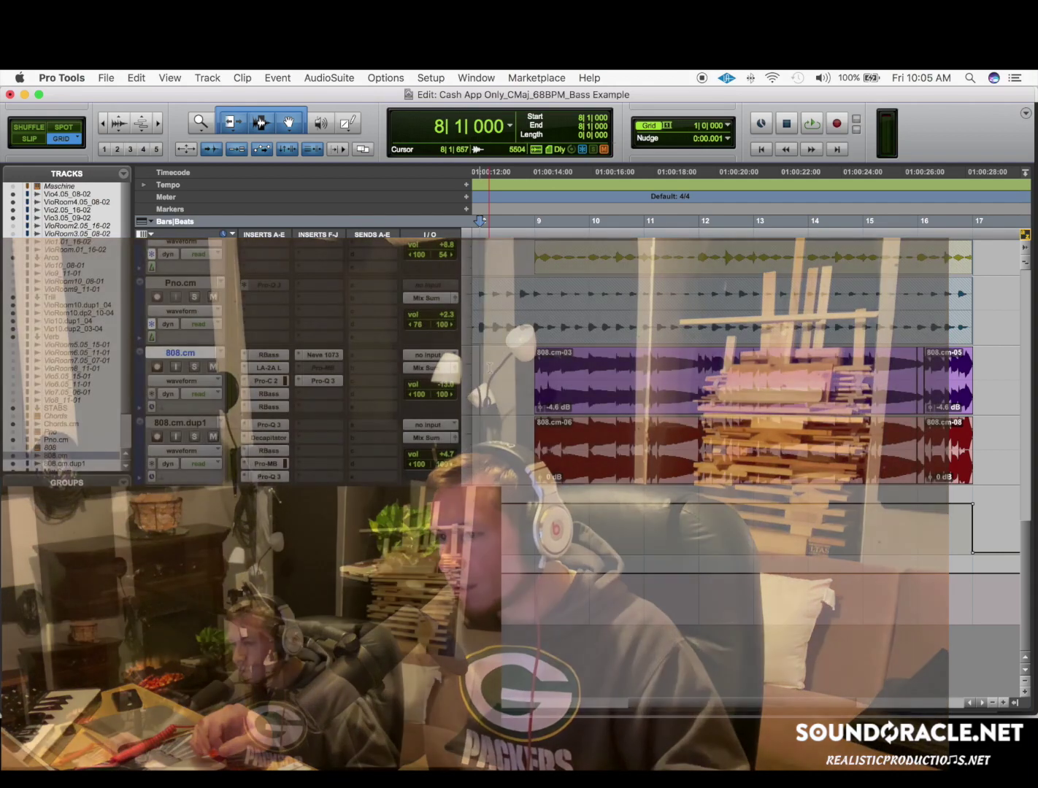
{"action": "key", "text": "space"}
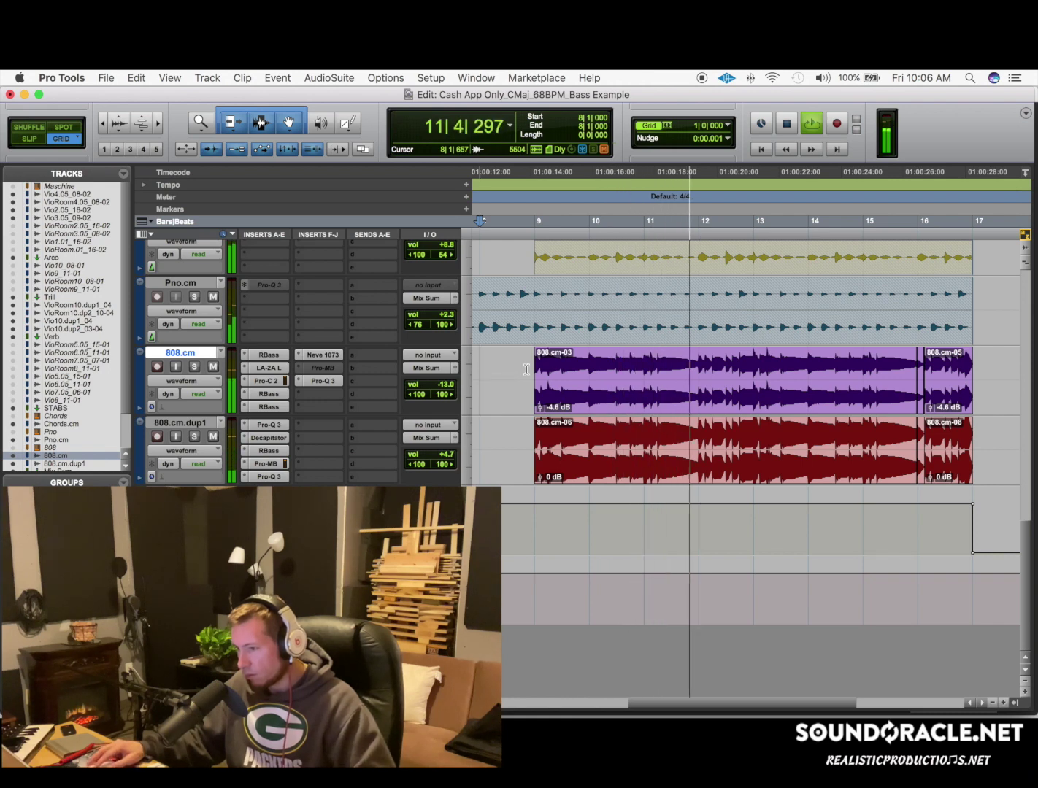
{"action": "key", "text": "space"}
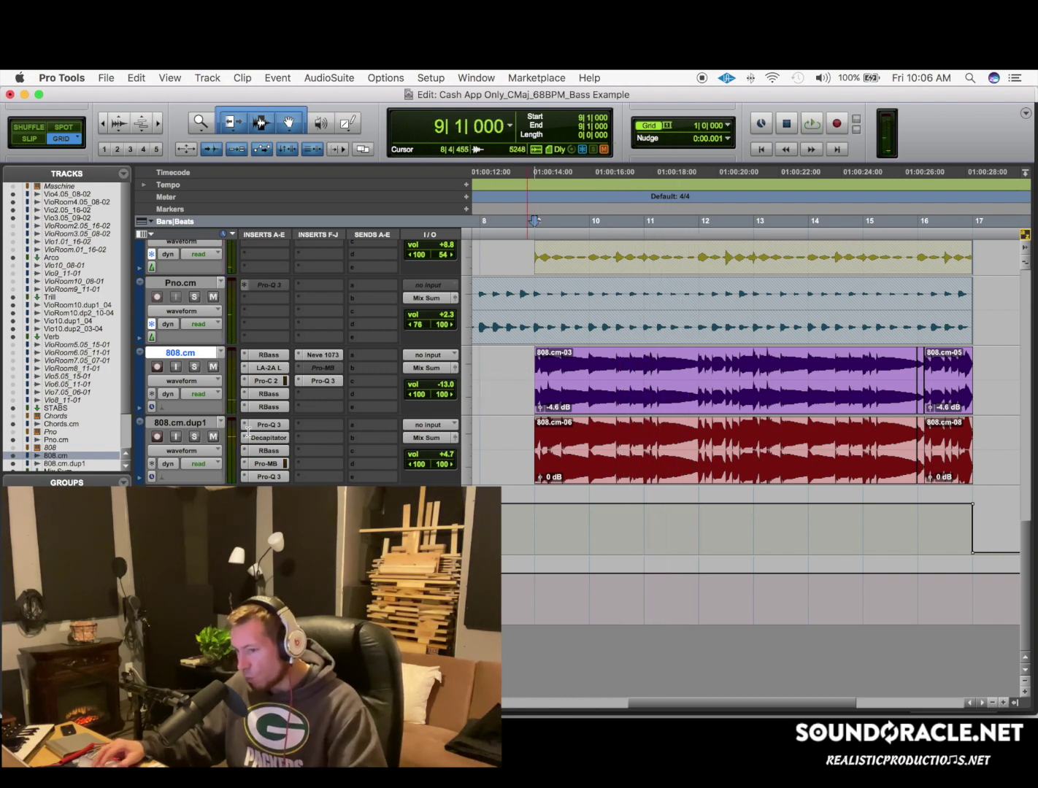
Step: Mute the 808.cm.dup1 track and play the mix from bar 9 to hear it without the duplicate
{"action": "left_click", "coordinate": [214, 437]}
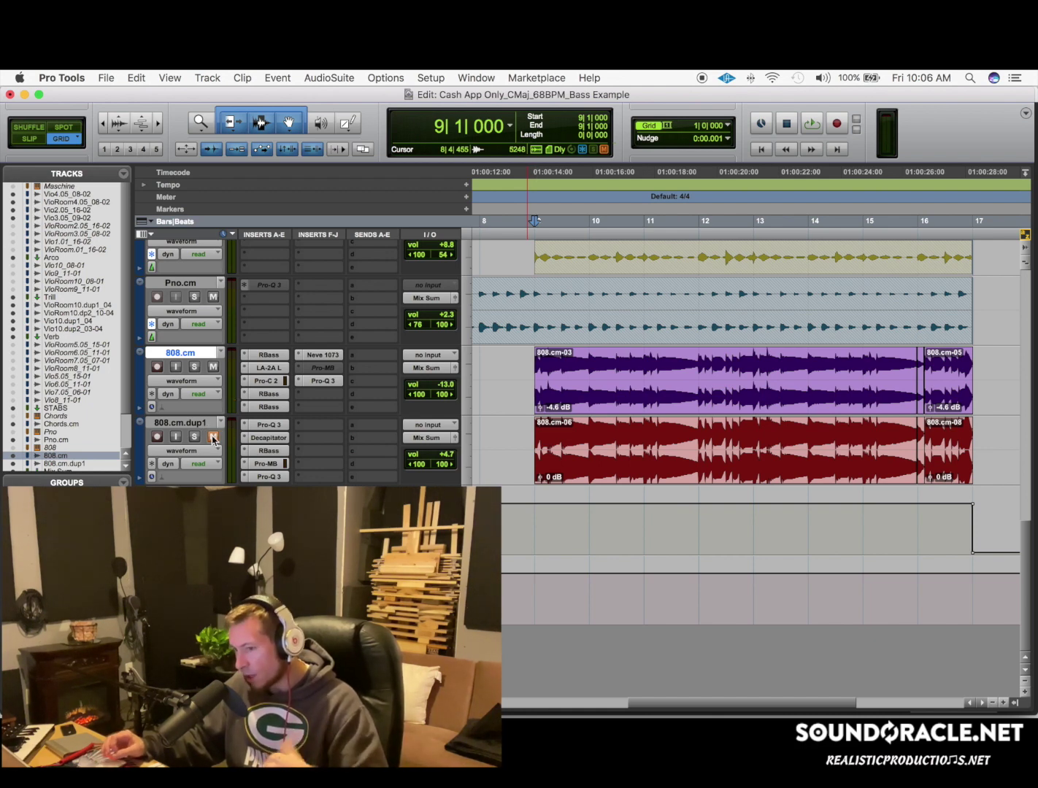
{"action": "key", "text": "space"}
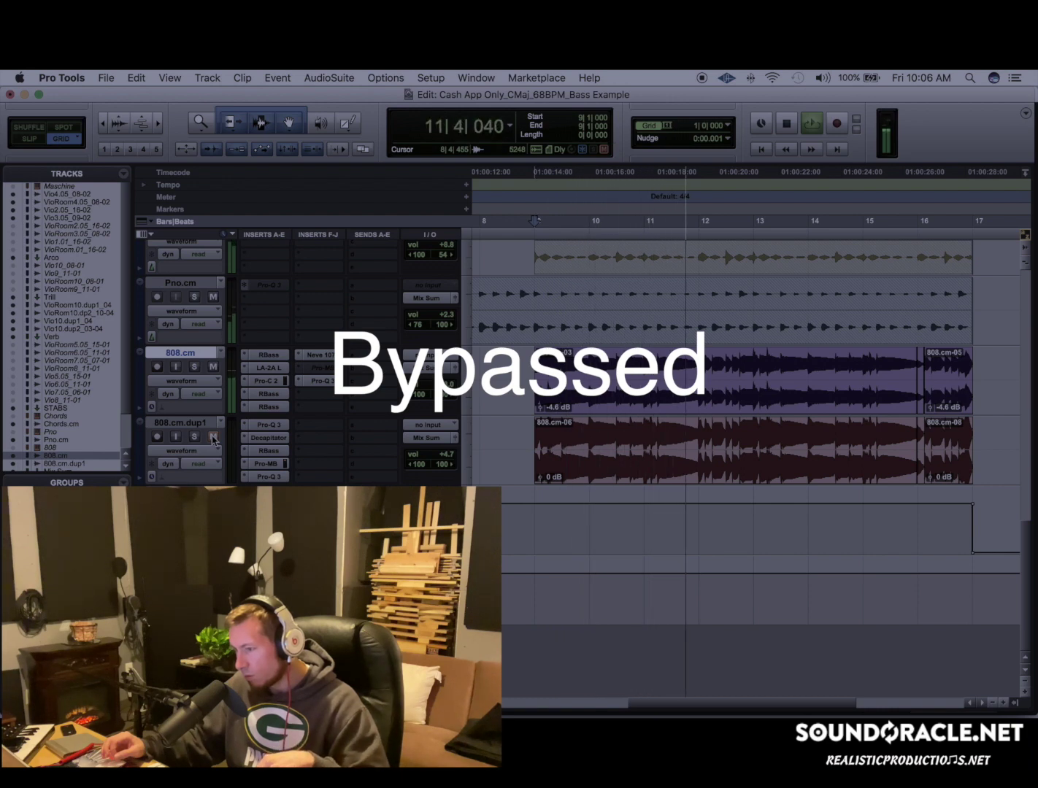
{"action": "key", "text": "space"}
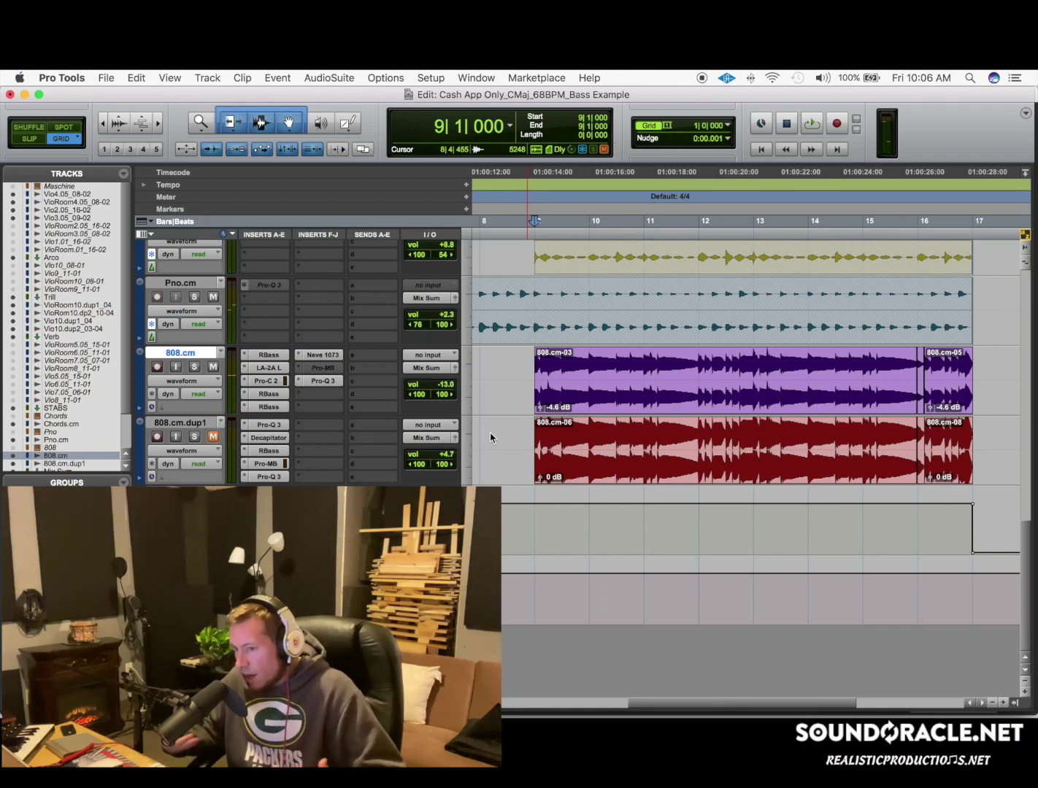
Step: Unmute and solo the 808.cm.dup1 track, and play it alone from bar 9
{"action": "left_click", "coordinate": [517, 438]}
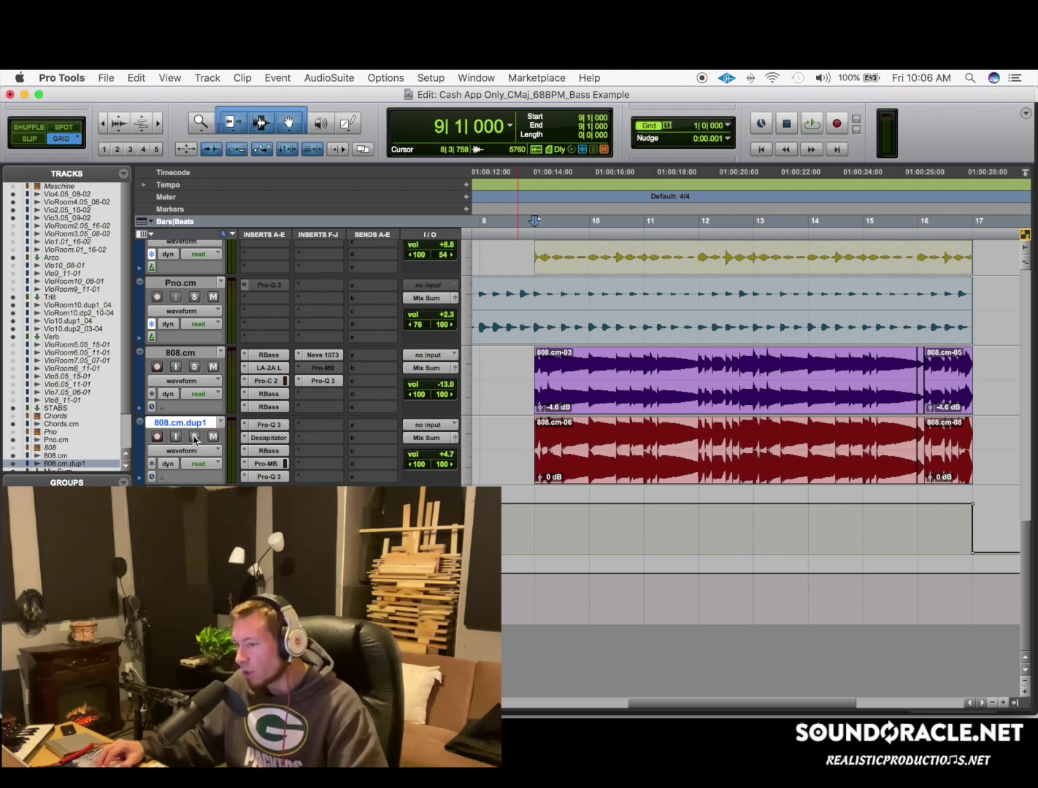
{"action": "left_click", "coordinate": [194, 438]}
{"action": "key", "text": "space"}
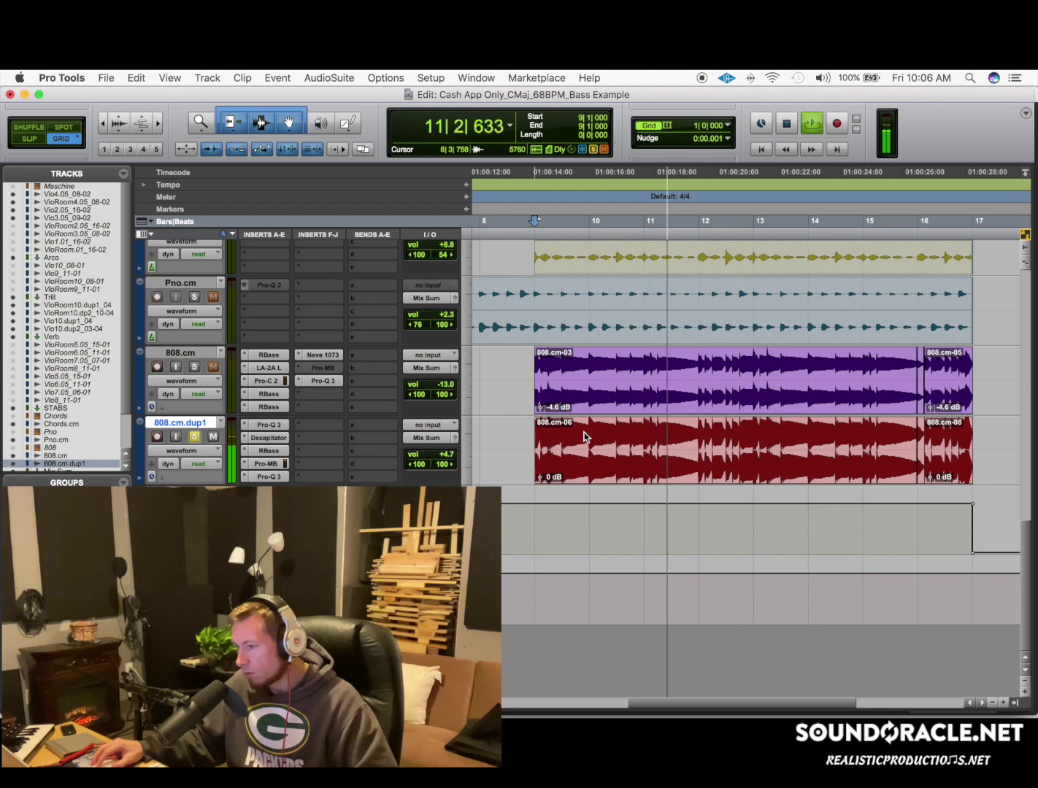
{"action": "key", "text": "space"}
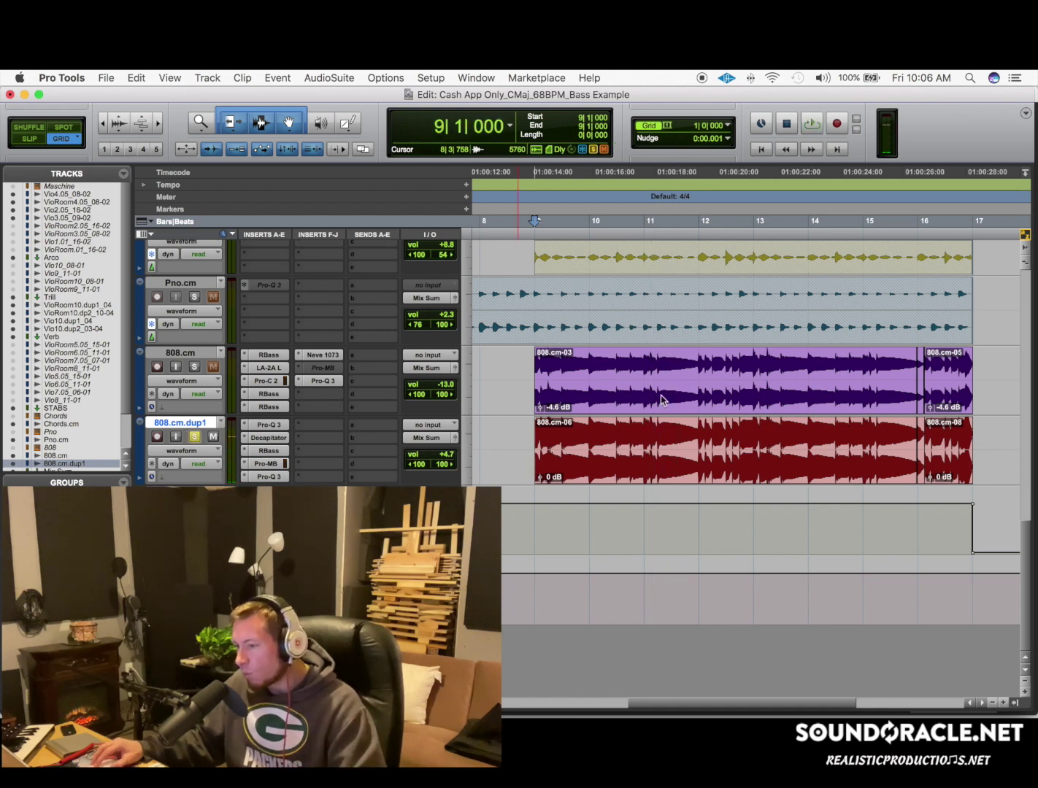
Step: Move the solo to the 808.cm track and play it from bar 9 for comparison
{"action": "key", "text": "p"}
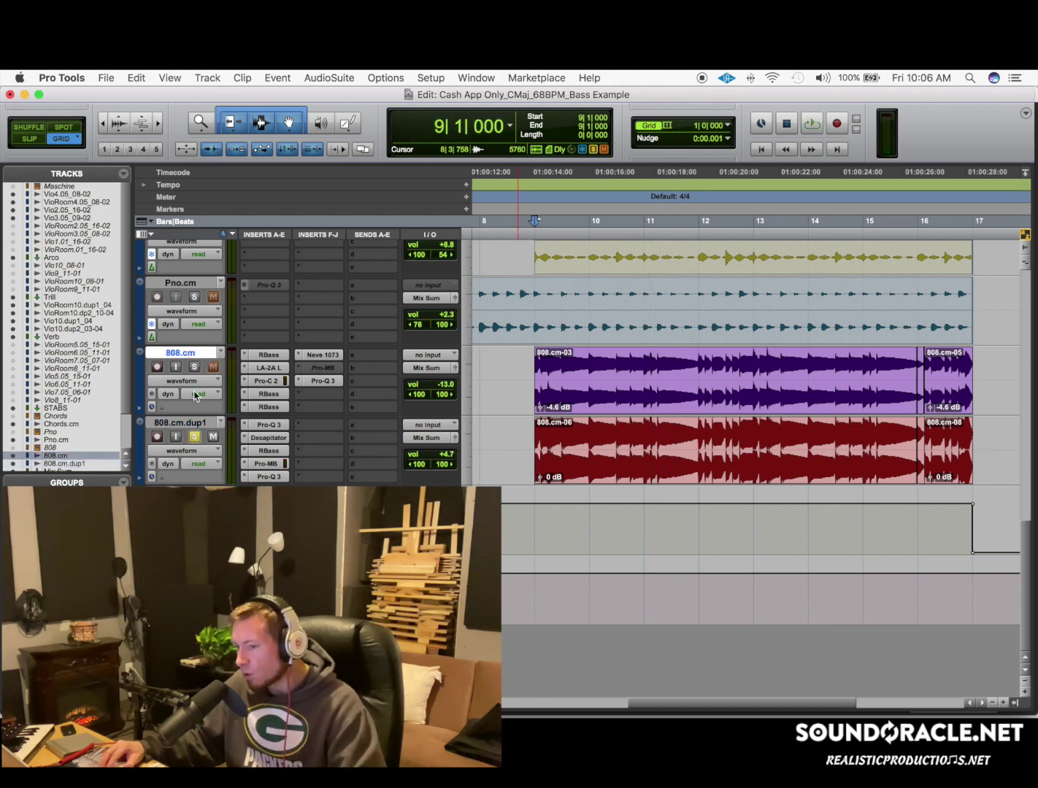
{"action": "left_click", "coordinate": [194, 436]}
{"action": "key", "text": "space"}
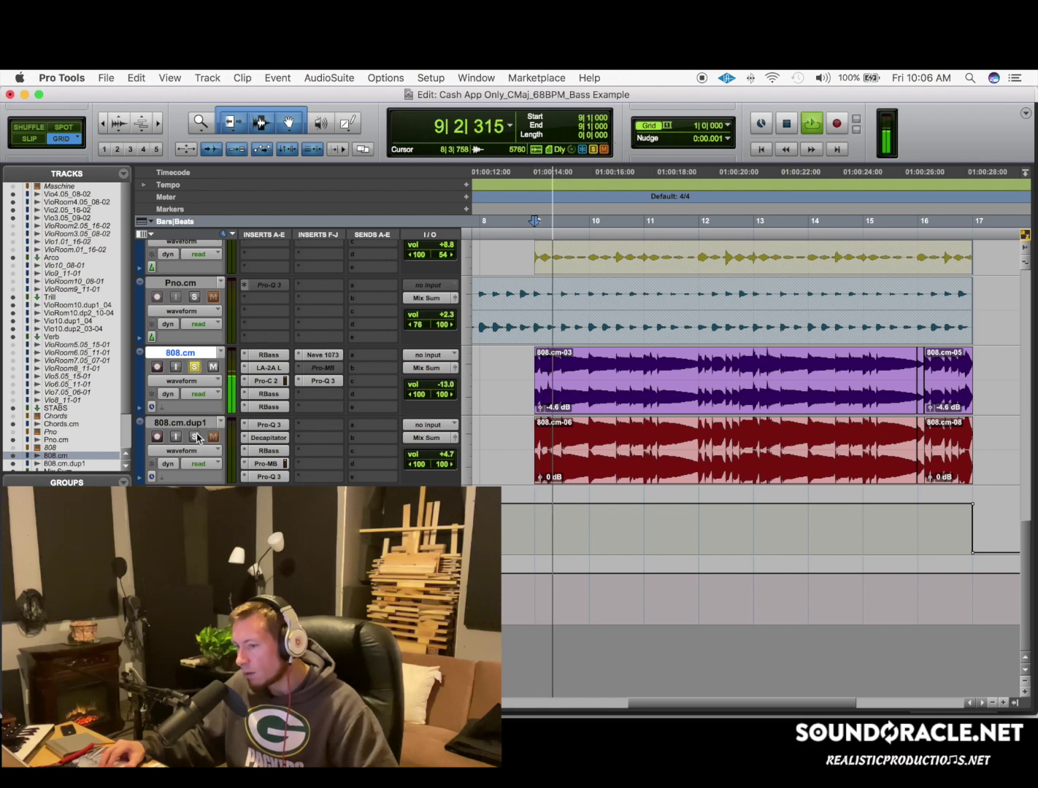
Step: Examine the settings of the first Pro-Q 3 and the Decapitator inserts on the 808.cm.dup1 track
{"action": "left_click", "coordinate": [268, 426]}
{"action": "left_click", "coordinate": [296, 305]}
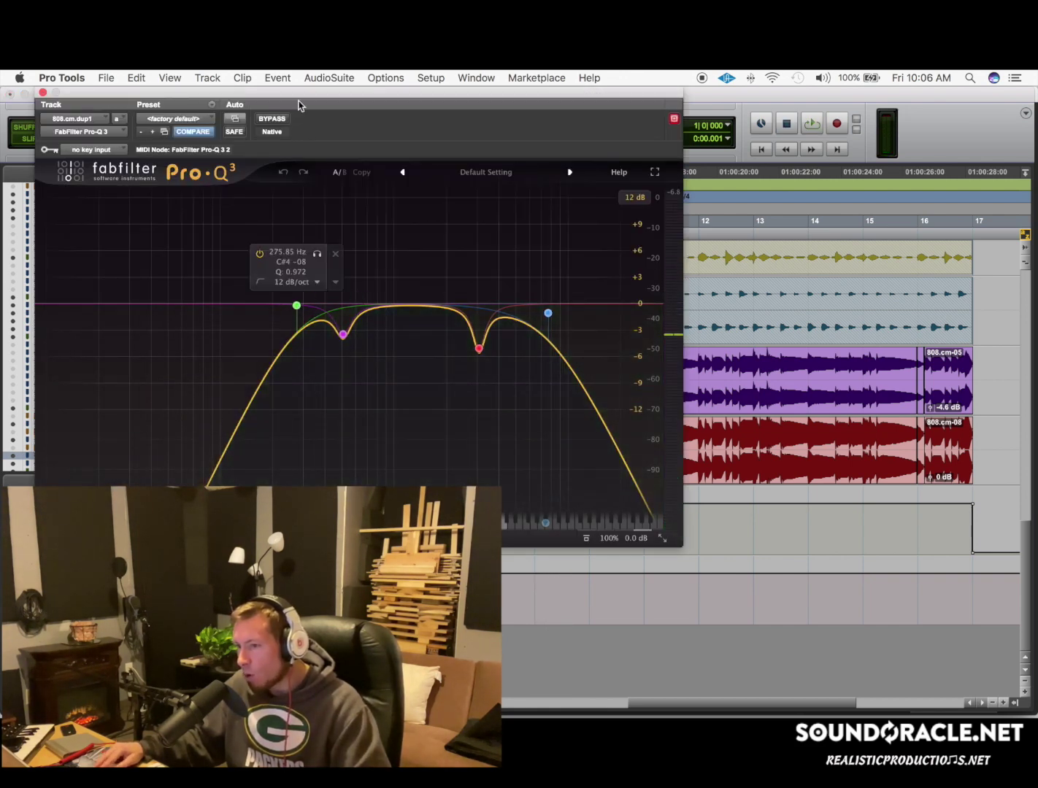
{"action": "left_click_drag", "start_coordinate": [481, 95], "coordinate": [707, 101]}
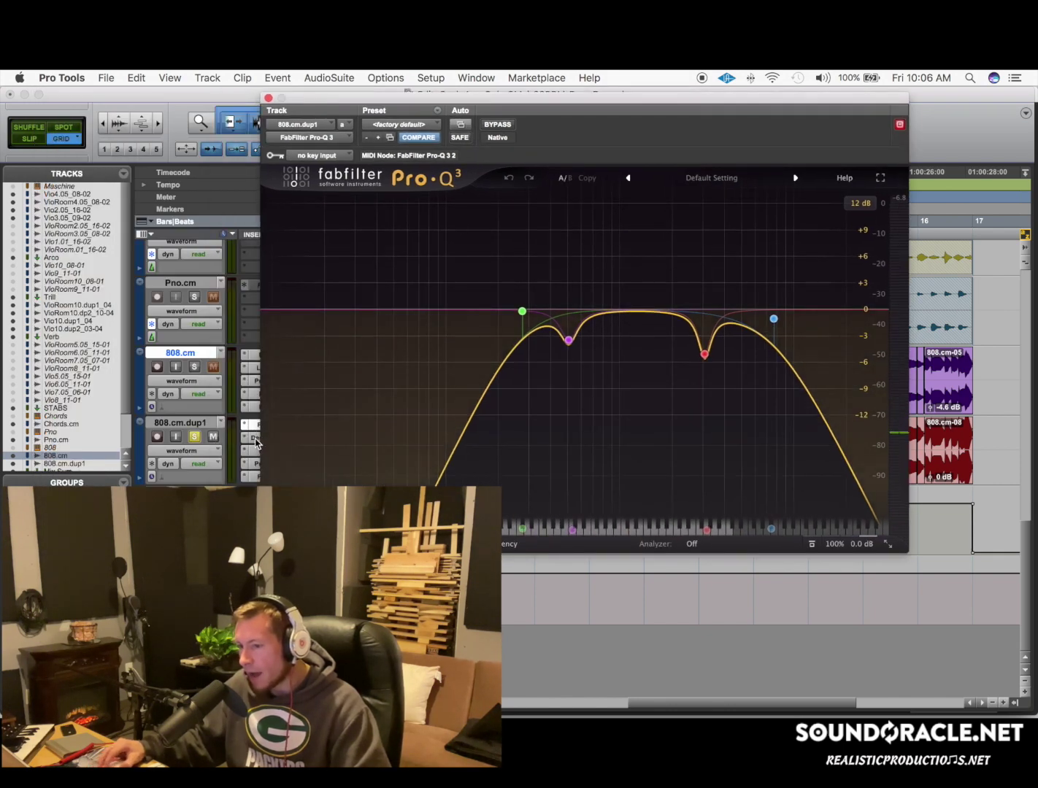
{"action": "left_click", "coordinate": [256, 438]}
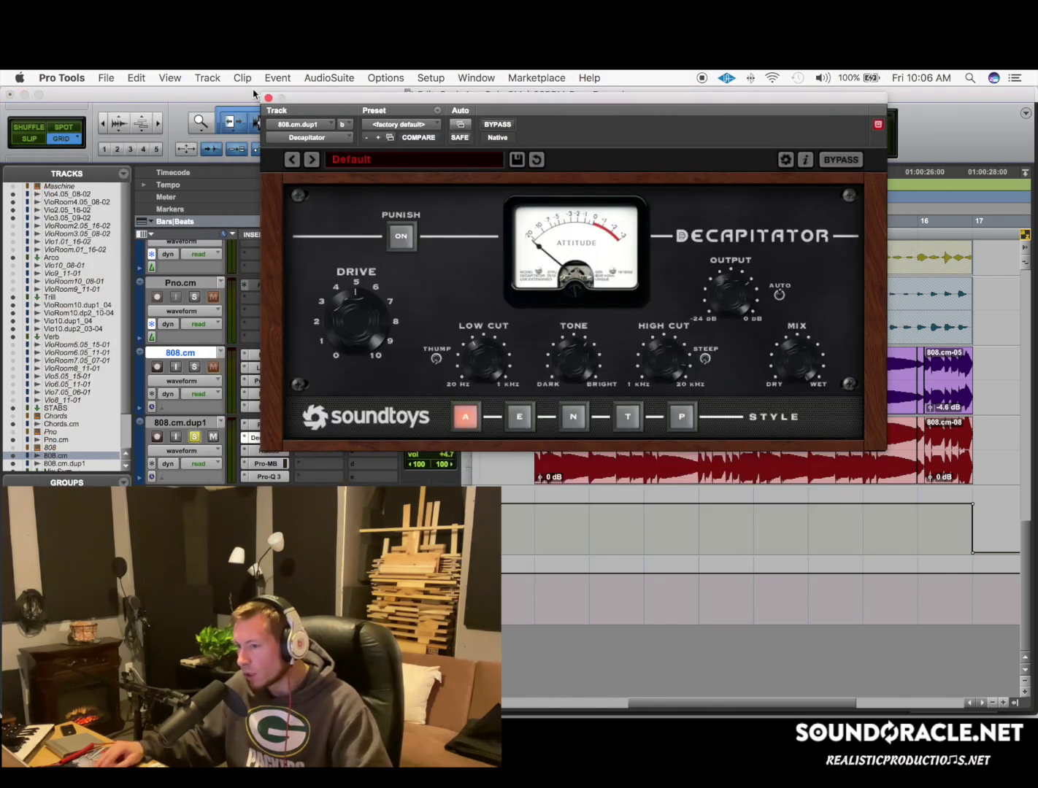
{"action": "left_click", "coordinate": [268, 99]}
Step: Examine the settings of the RBass and the last Pro-Q 3 inserts on the 808.cm.dup1 track
{"action": "left_click", "coordinate": [270, 452]}
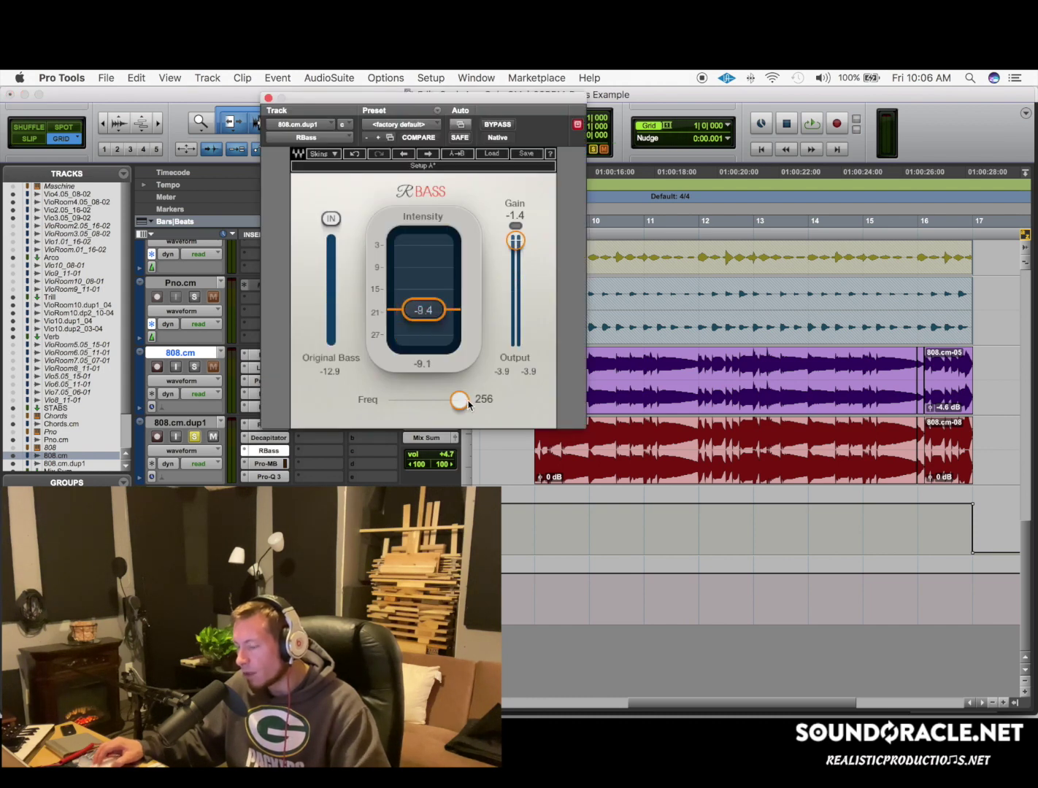
{"action": "left_click", "coordinate": [267, 98]}
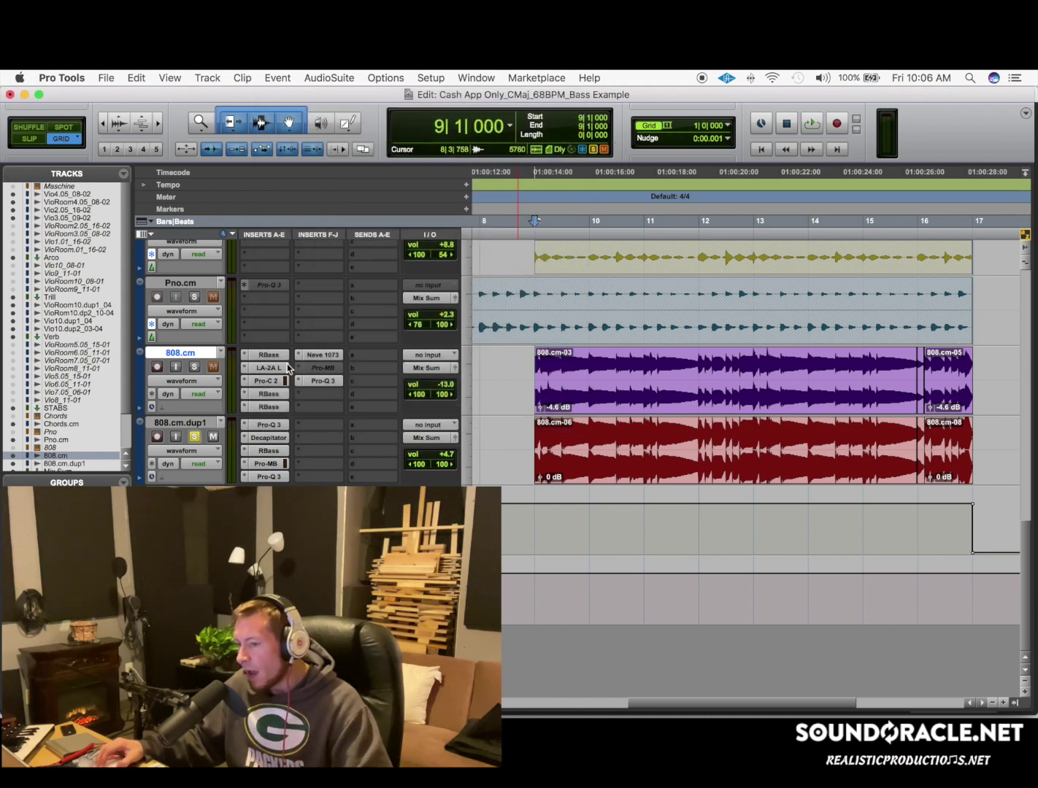
{"action": "left_click", "coordinate": [272, 478]}
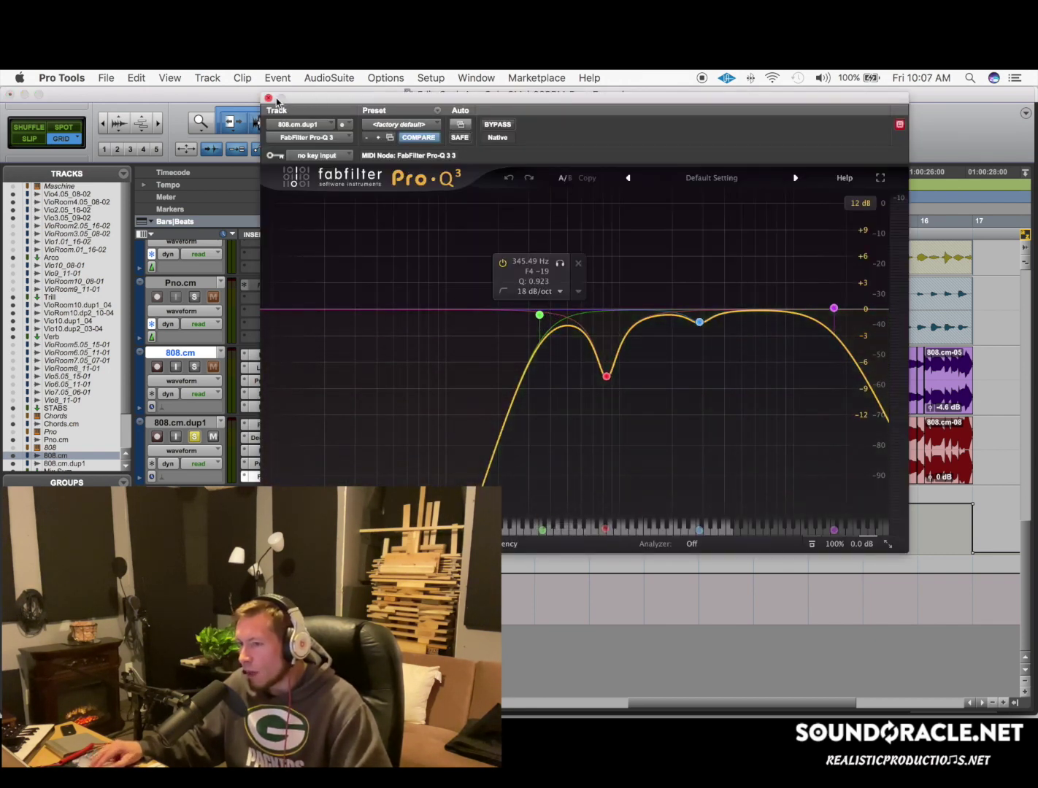
{"action": "left_click", "coordinate": [268, 99]}
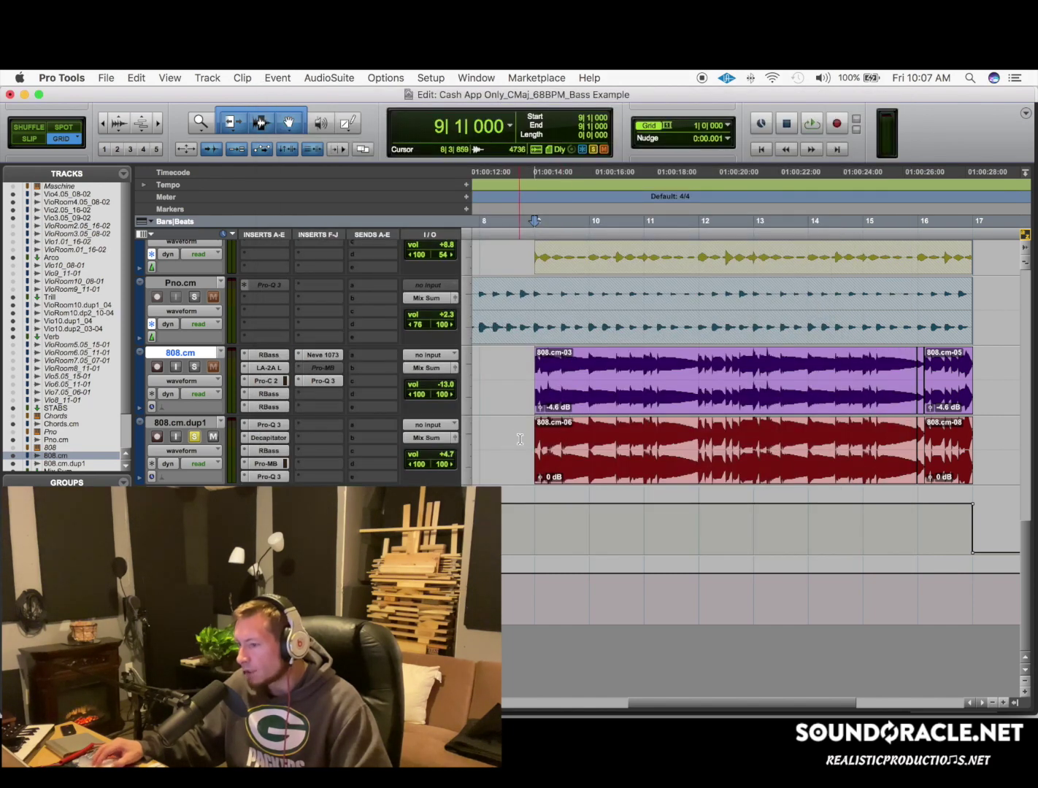
Step: Play the soloed 808.cm.dup1 track from bar 9, and add the 808.cm track to the solo
{"action": "key", "text": "space"}
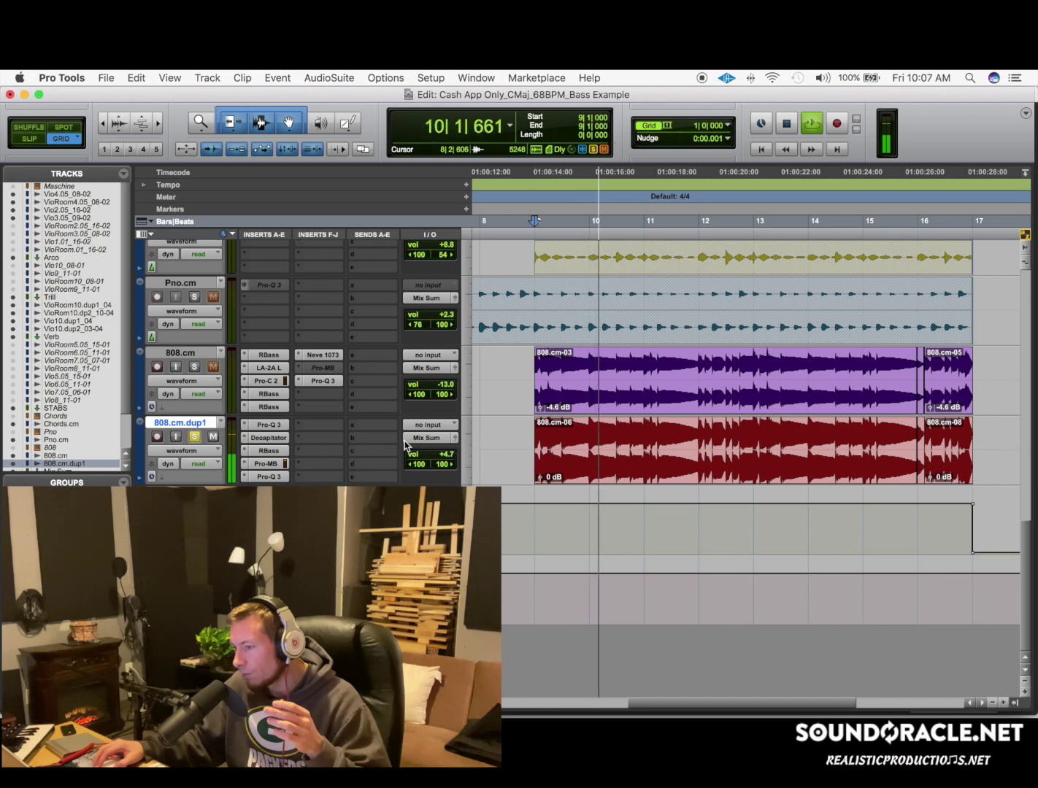
{"action": "key", "text": "space"}
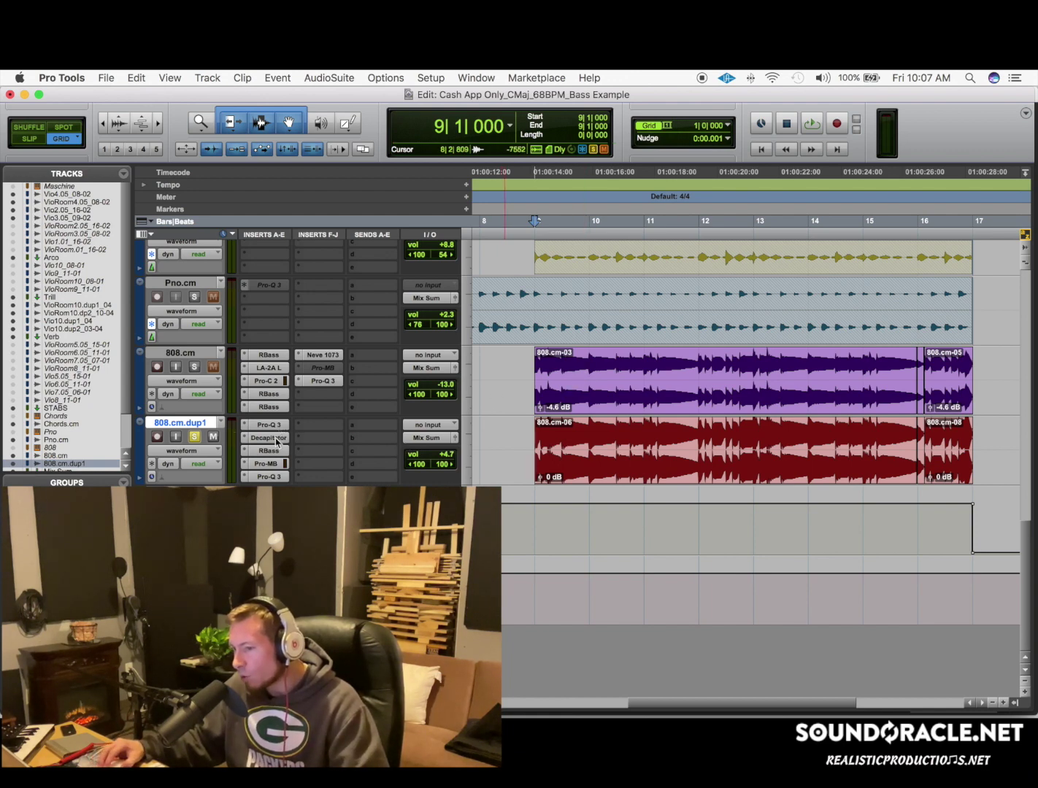
{"action": "left_click", "coordinate": [193, 366]}
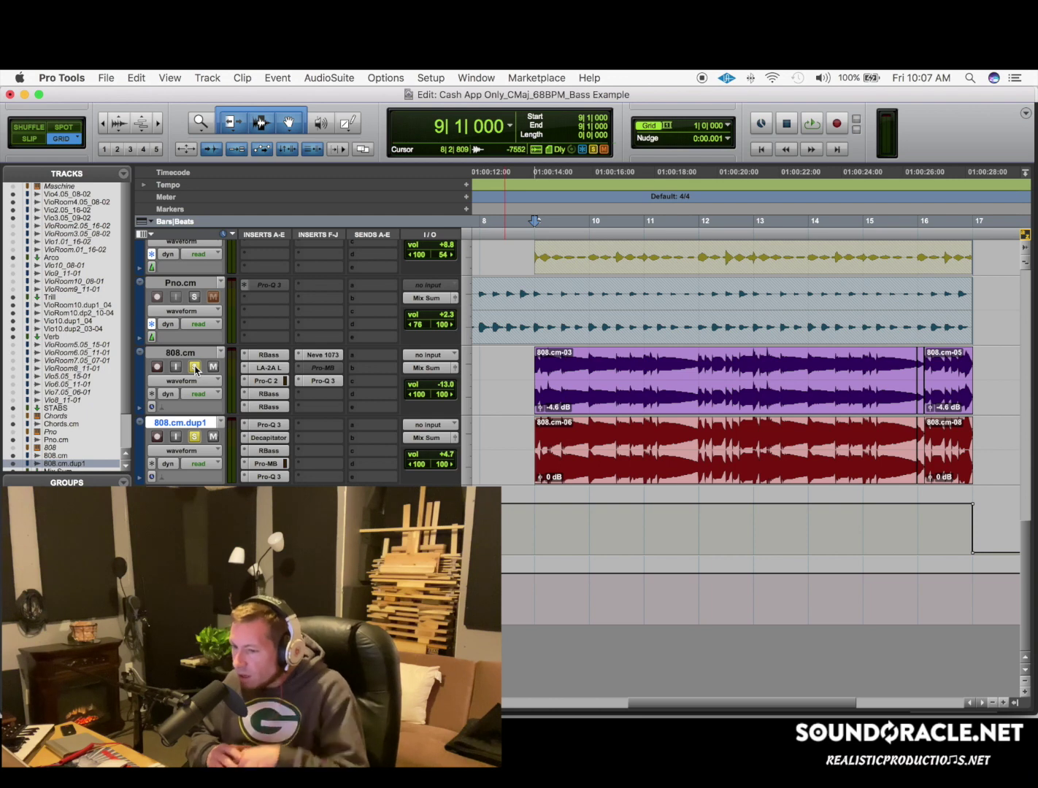
Step: Delete the 808.cm.dup1 track from the session
{"action": "scroll", "coordinate": [195, 369], "scroll_direction": "up", "scroll_amount": 2}
{"action": "scroll", "coordinate": [195, 370], "scroll_direction": "left", "scroll_amount": 3}
{"action": "scroll", "coordinate": [730, 444], "scroll_direction": "left", "scroll_amount": 3}
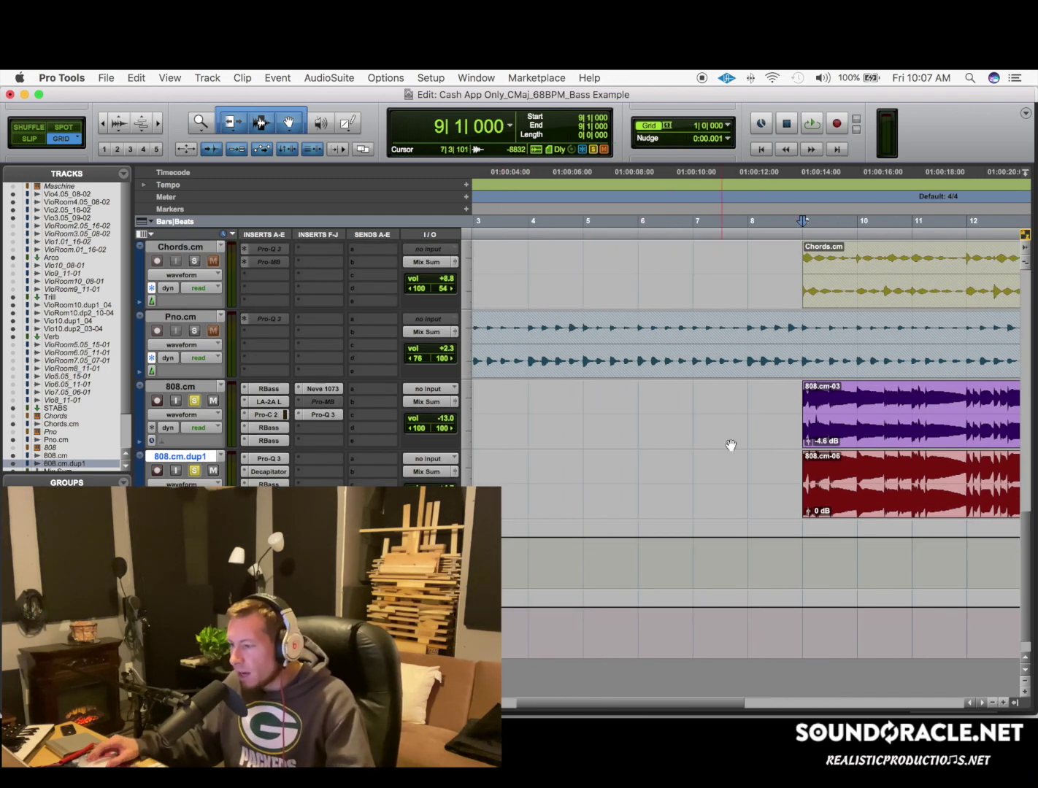
{"action": "scroll", "coordinate": [730, 444], "scroll_direction": "right", "scroll_amount": 2}
{"action": "left_click", "coordinate": [725, 441]}
{"action": "scroll", "coordinate": [725, 440], "scroll_direction": "right", "scroll_amount": 1}
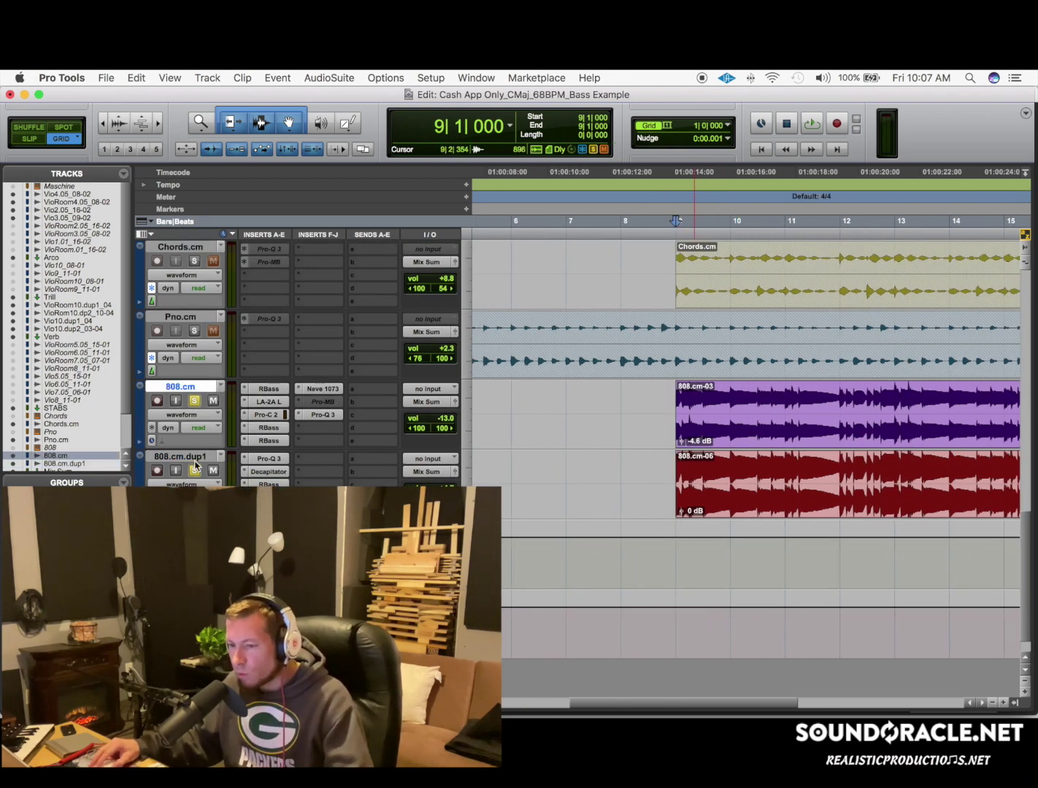
{"action": "right_click", "coordinate": [195, 463]}
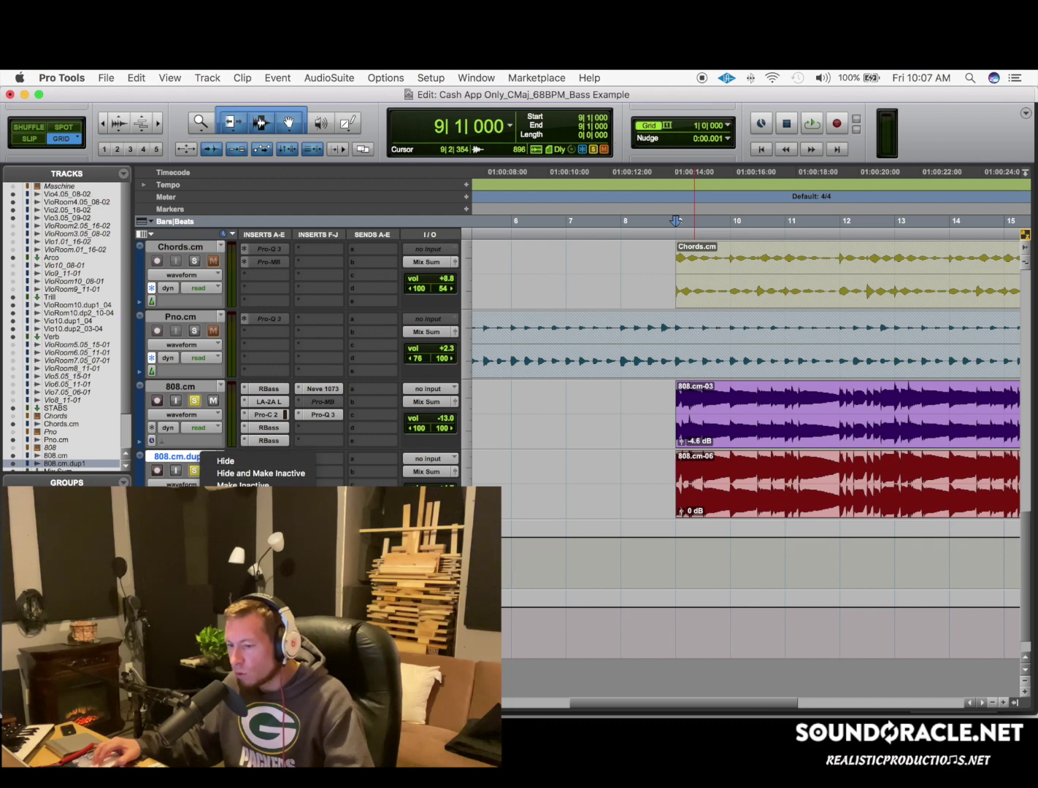
{"action": "left_click", "coordinate": [241, 498]}
{"action": "left_click", "coordinate": [630, 354]}
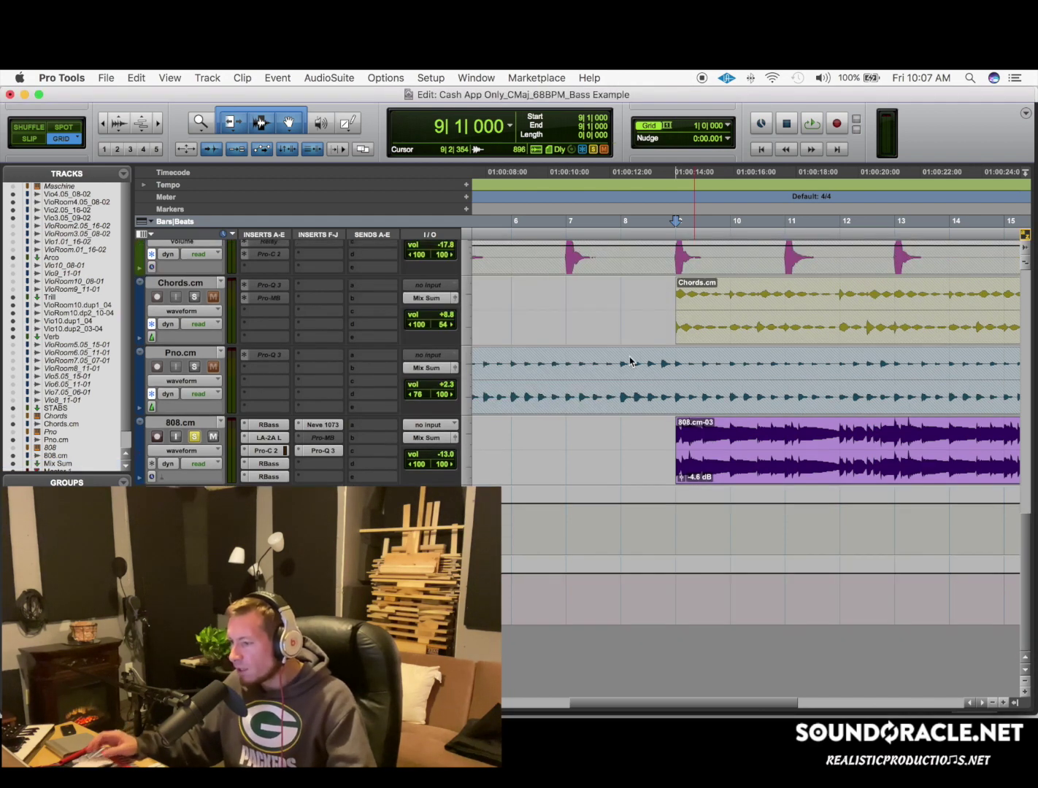
Step: Unsolo the 808.cm track and play the full mix from bar 9
{"action": "scroll", "coordinate": [631, 359], "scroll_direction": "right", "scroll_amount": 3}
{"action": "left_click", "coordinate": [549, 434]}
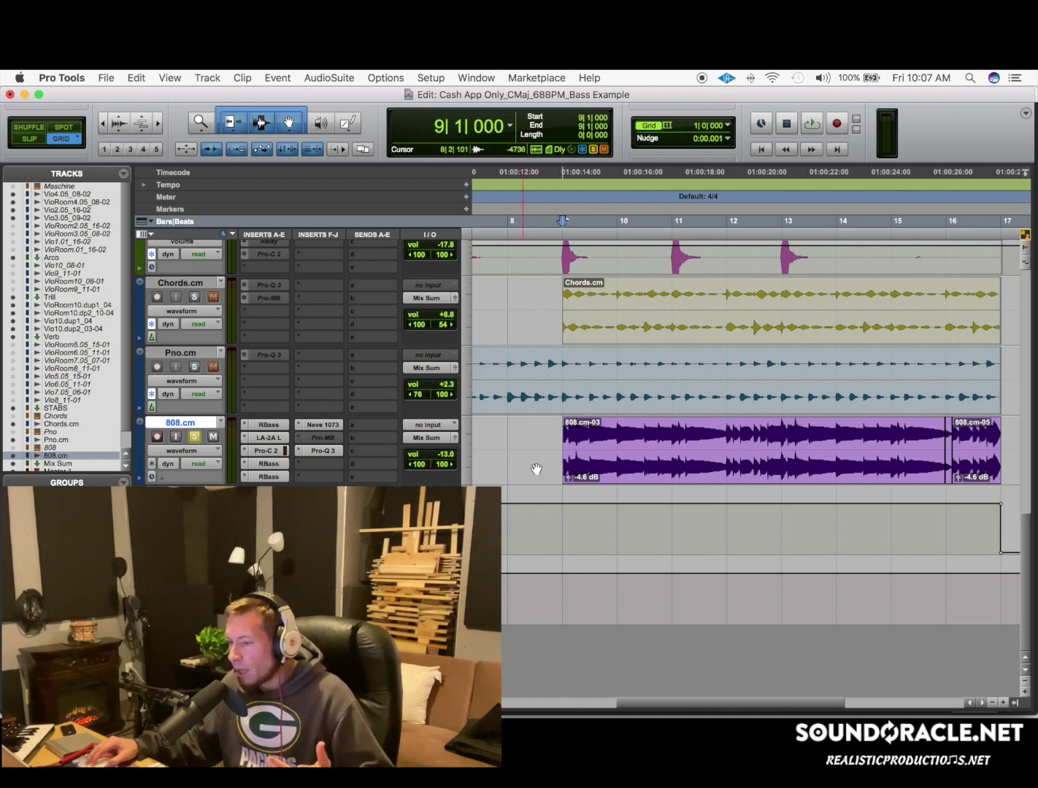
{"action": "left_click", "coordinate": [195, 437]}
{"action": "key", "text": "space"}
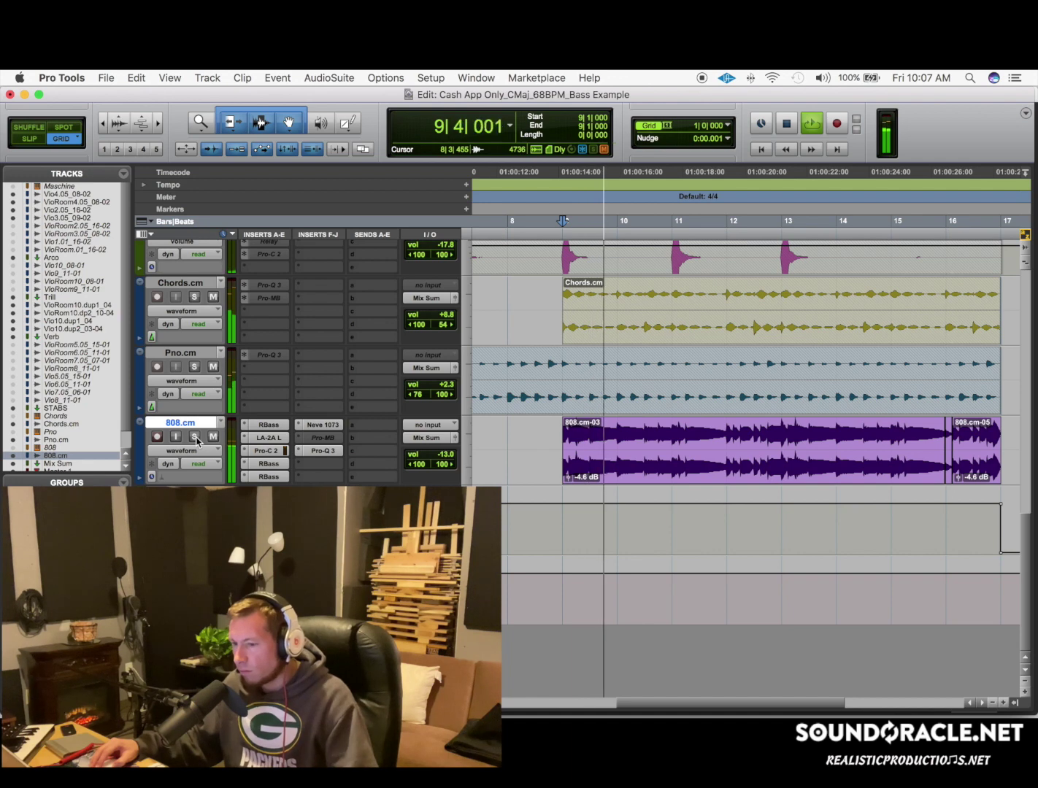
Step: Bypass the Pro-Q 3 insert on the 808.cm track during playback and solo the track to hear it
{"action": "left_click", "coordinate": [322, 450]}
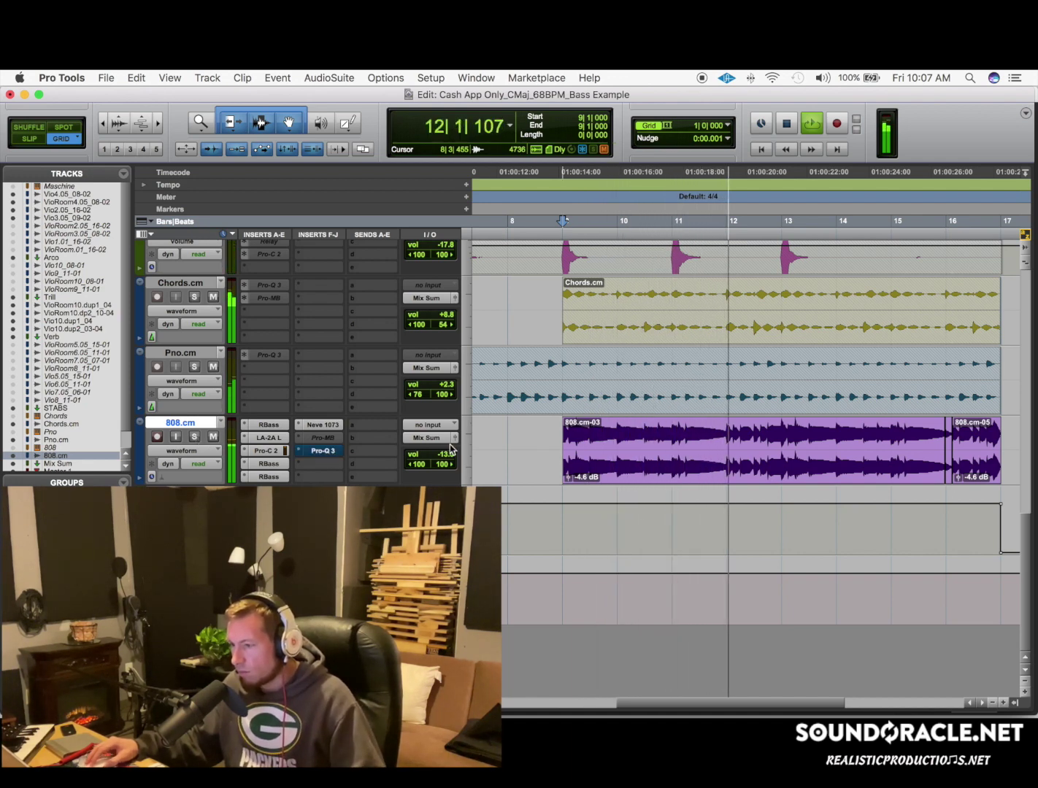
{"action": "key", "text": "shift+s"}
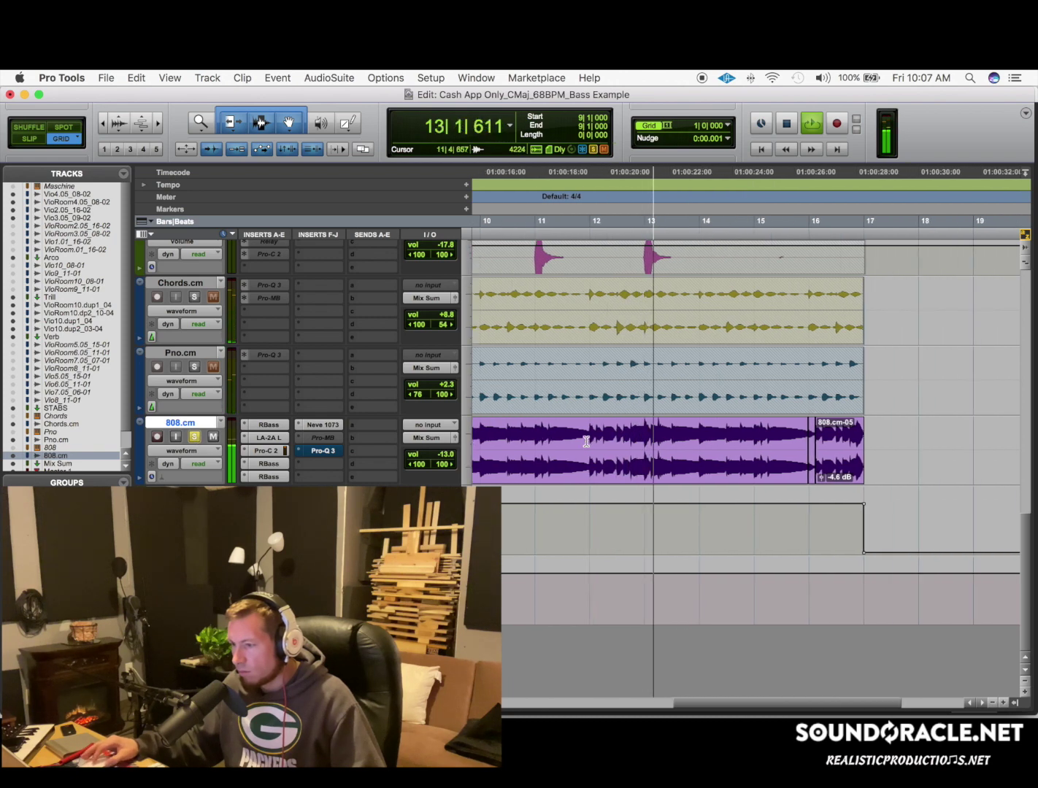
{"action": "key", "text": "space"}
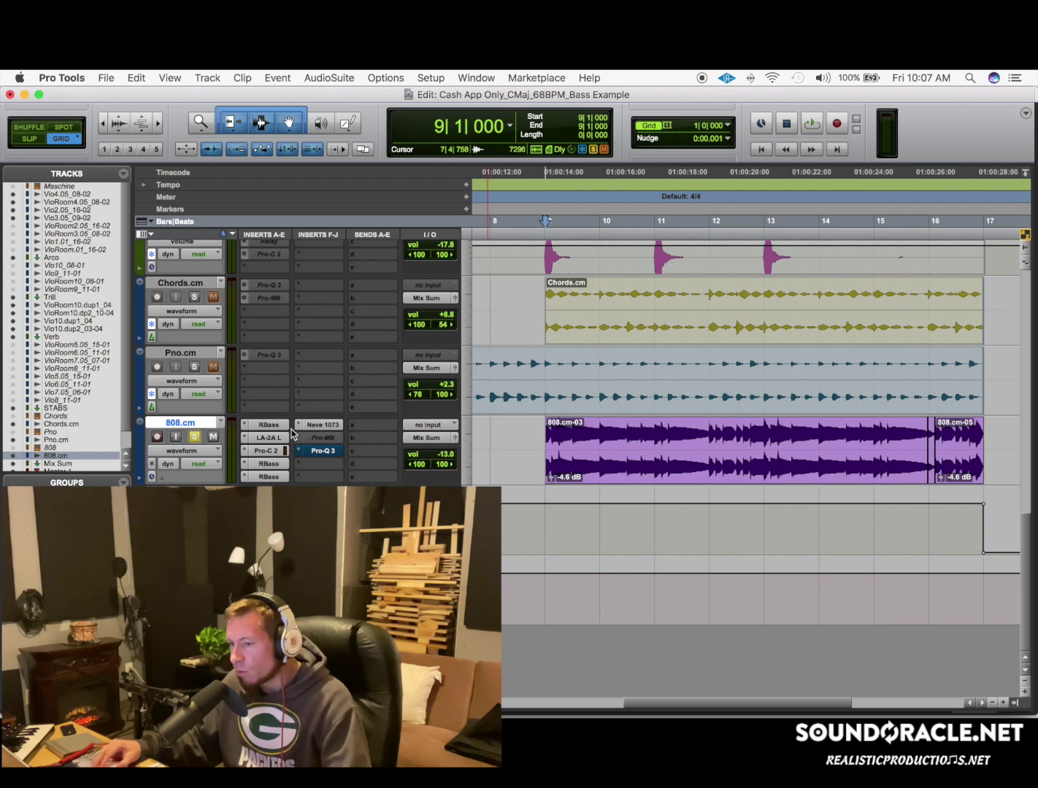
Step: Examine the intensity and frequency settings of the three RBass inserts on the 808.cm track
{"action": "left_click", "coordinate": [268, 427]}
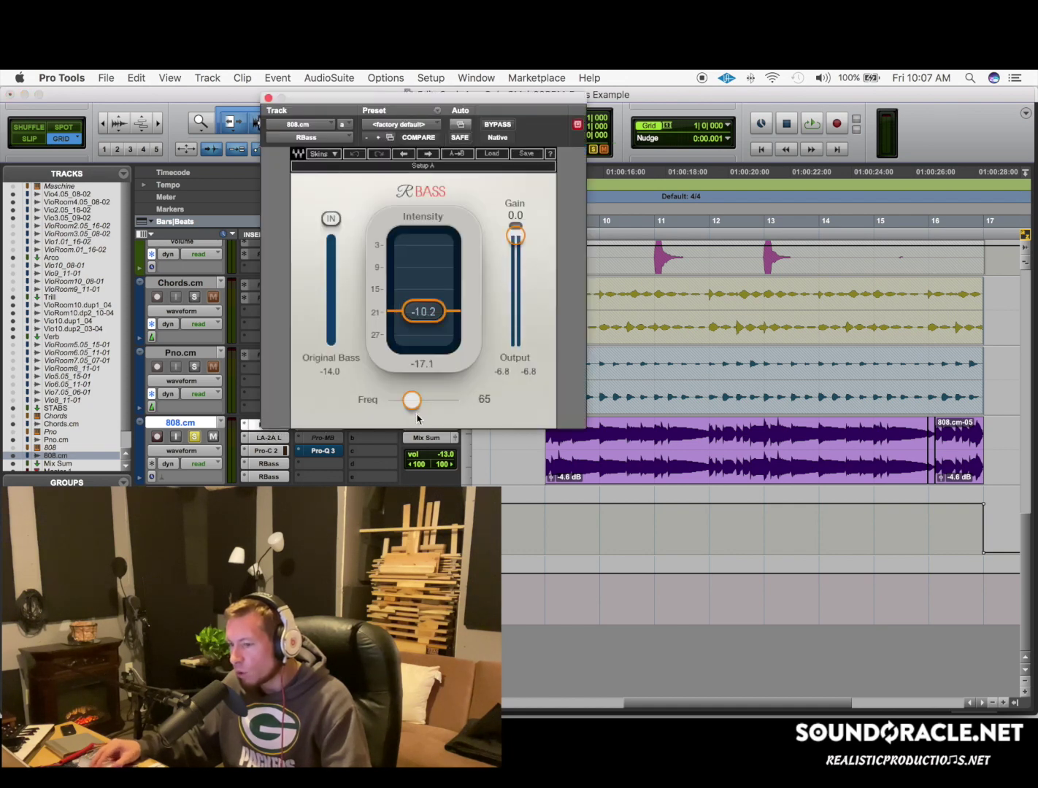
{"action": "left_click", "coordinate": [280, 465]}
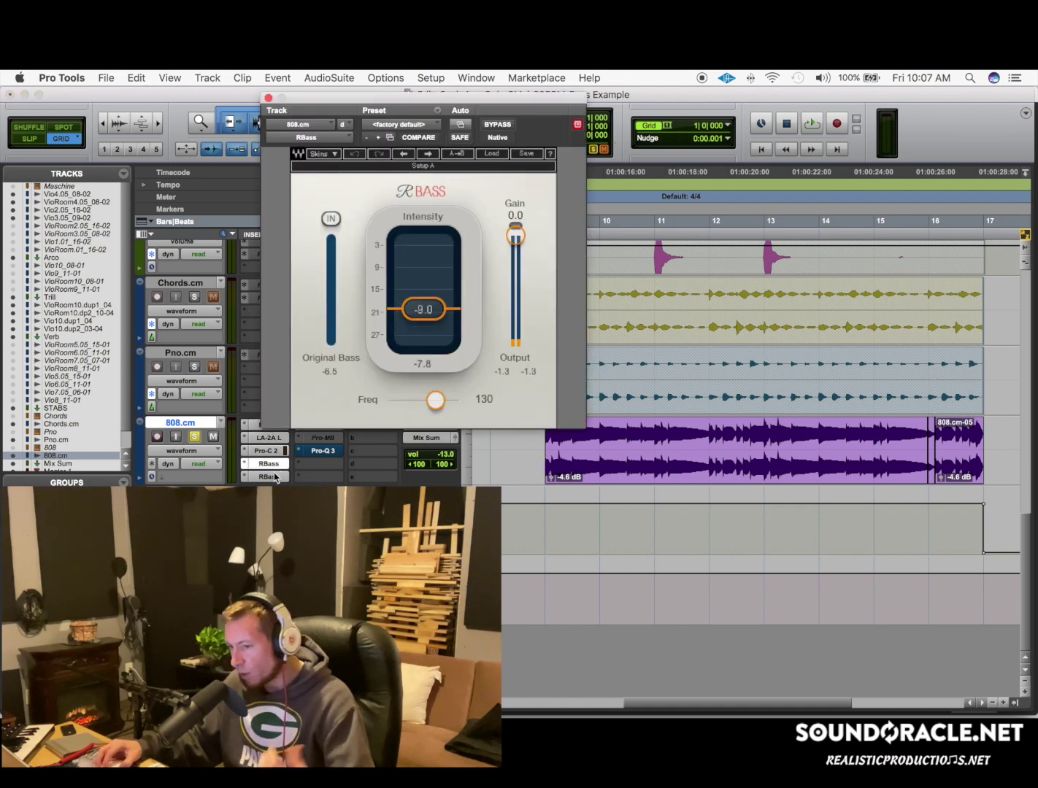
{"action": "left_click", "coordinate": [268, 477]}
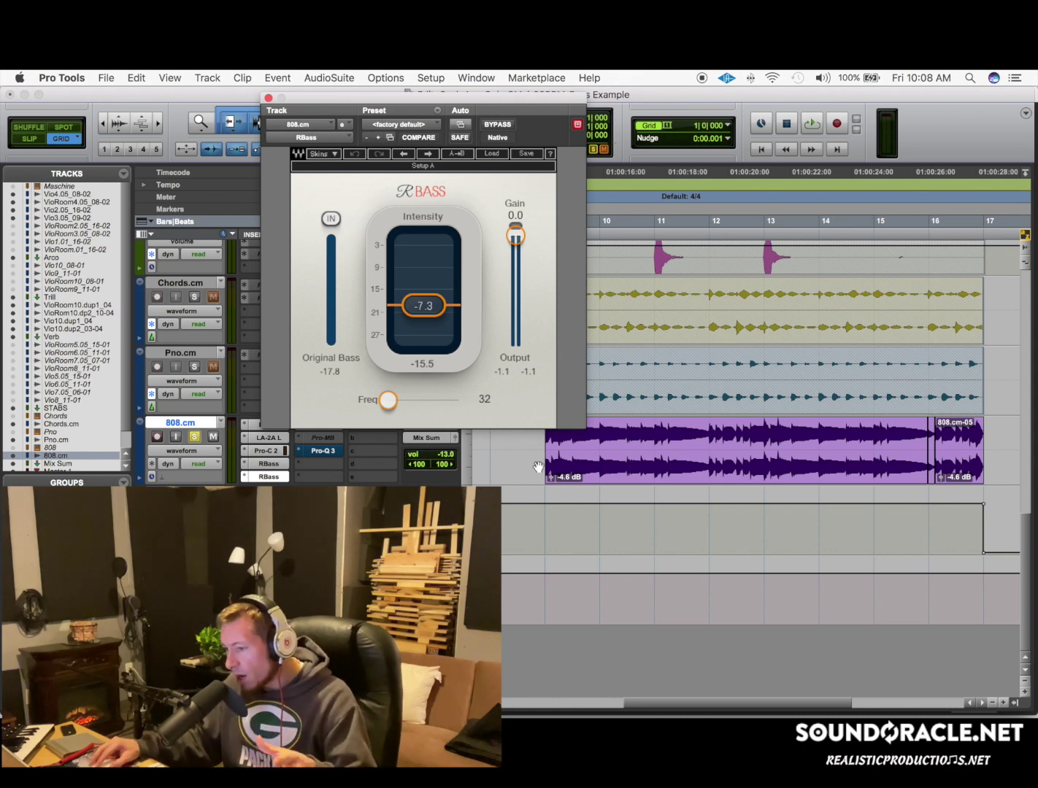
{"action": "left_click", "coordinate": [268, 98]}
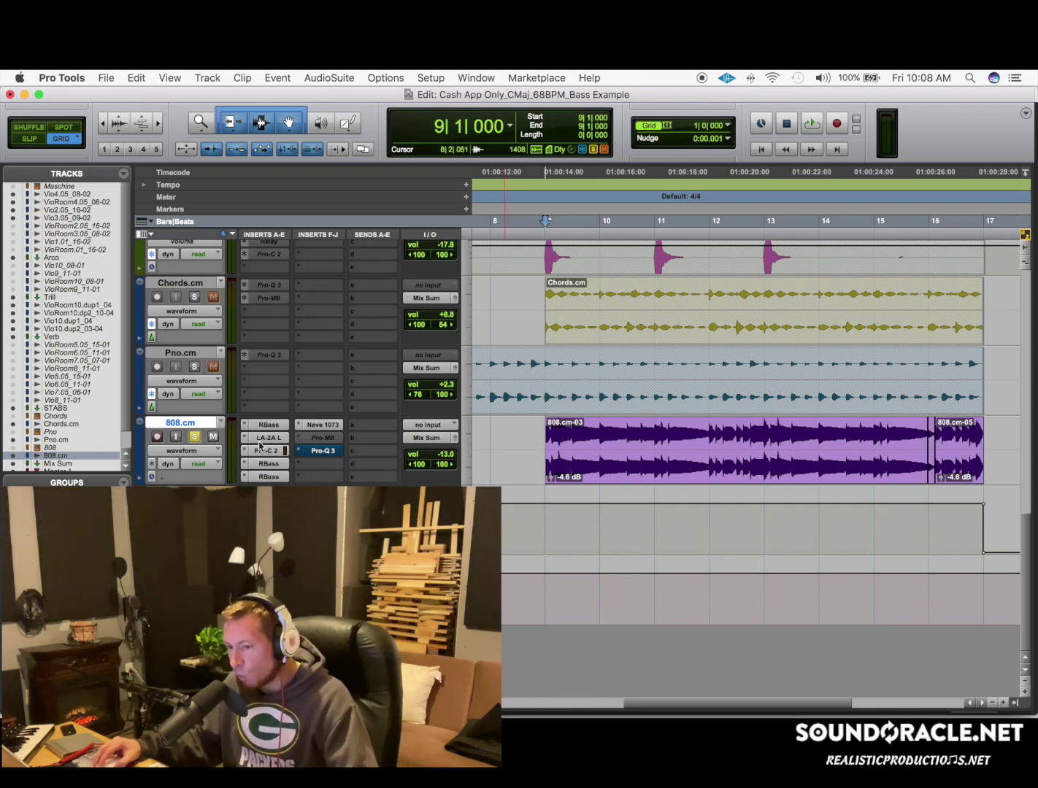
Step: View the RBass inserts in slots D and E of the 808.cm track and move the plug-in window clear of the inserts
{"action": "left_click", "coordinate": [270, 464]}
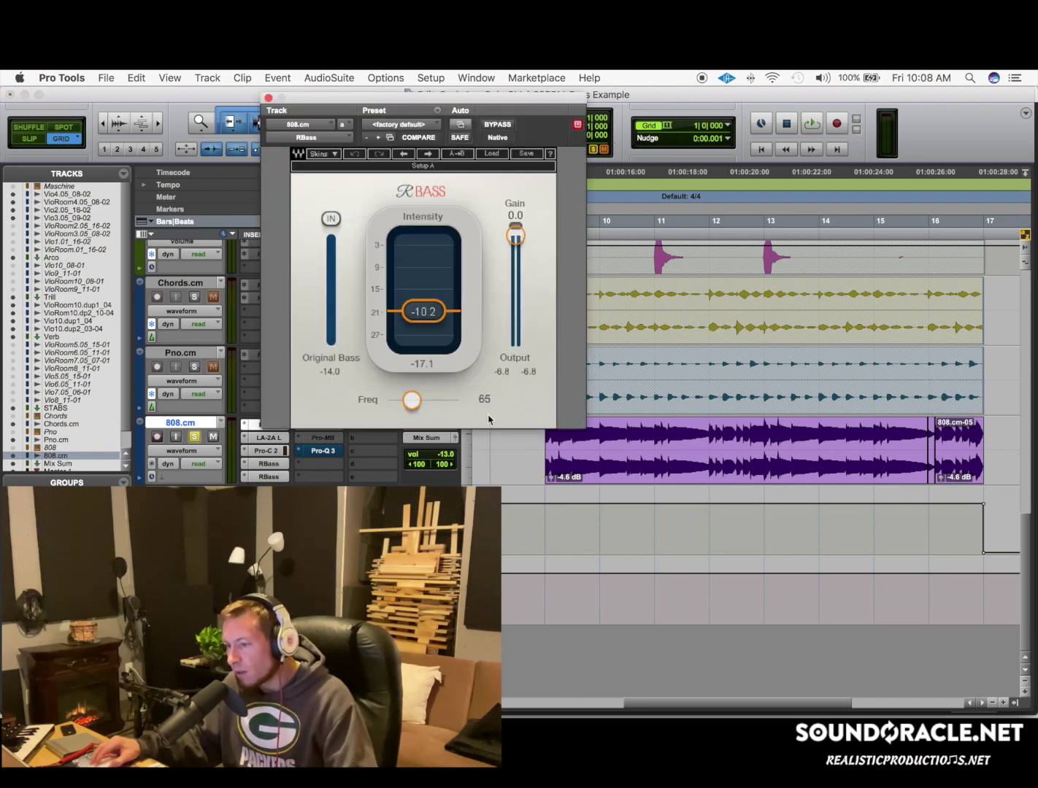
{"action": "left_click", "coordinate": [272, 464]}
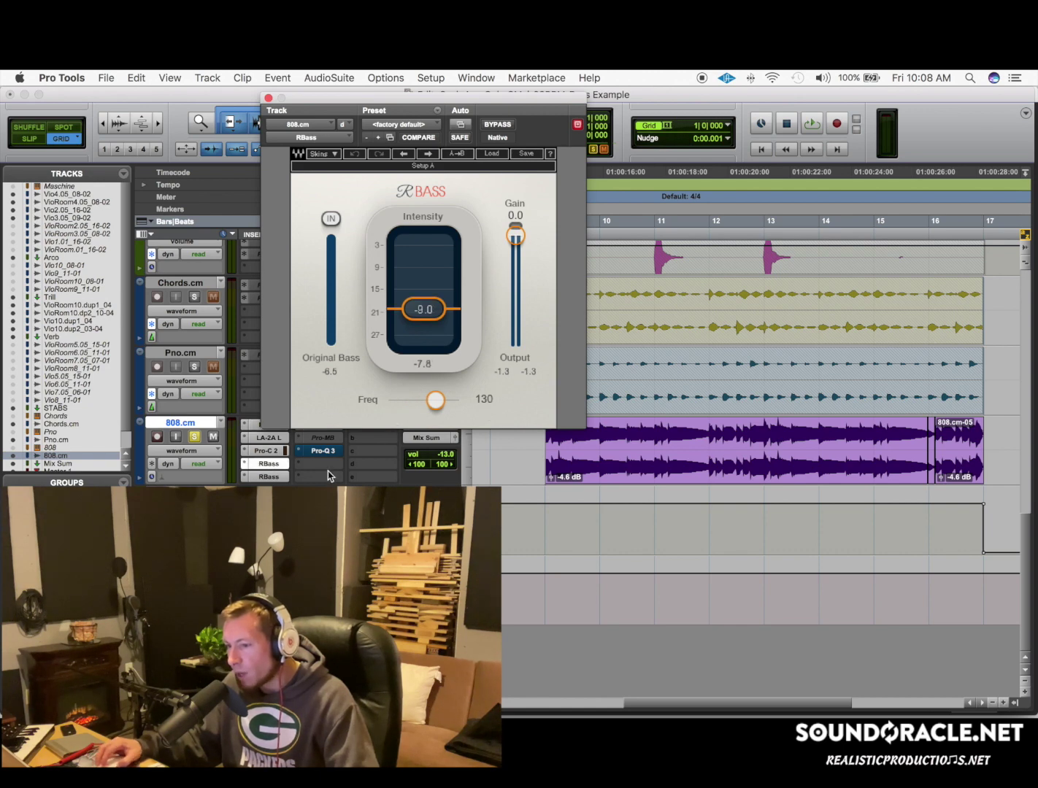
{"action": "left_click", "coordinate": [277, 478]}
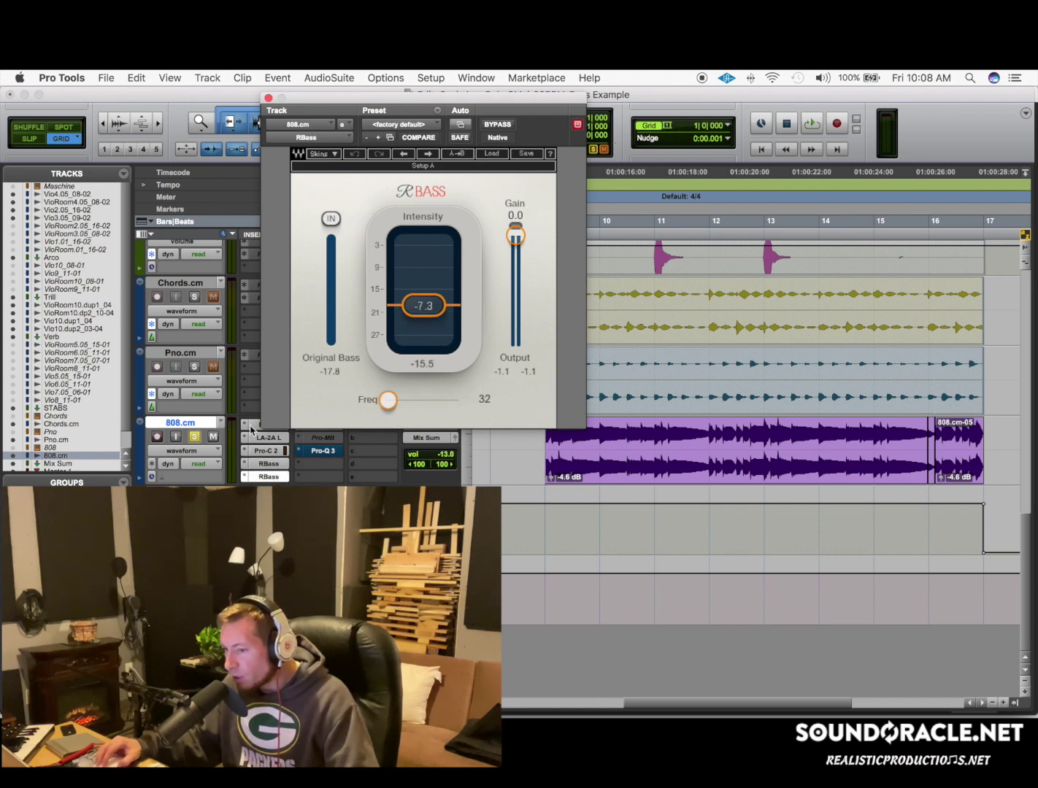
{"action": "left_click_drag", "start_coordinate": [416, 98], "coordinate": [549, 91]}
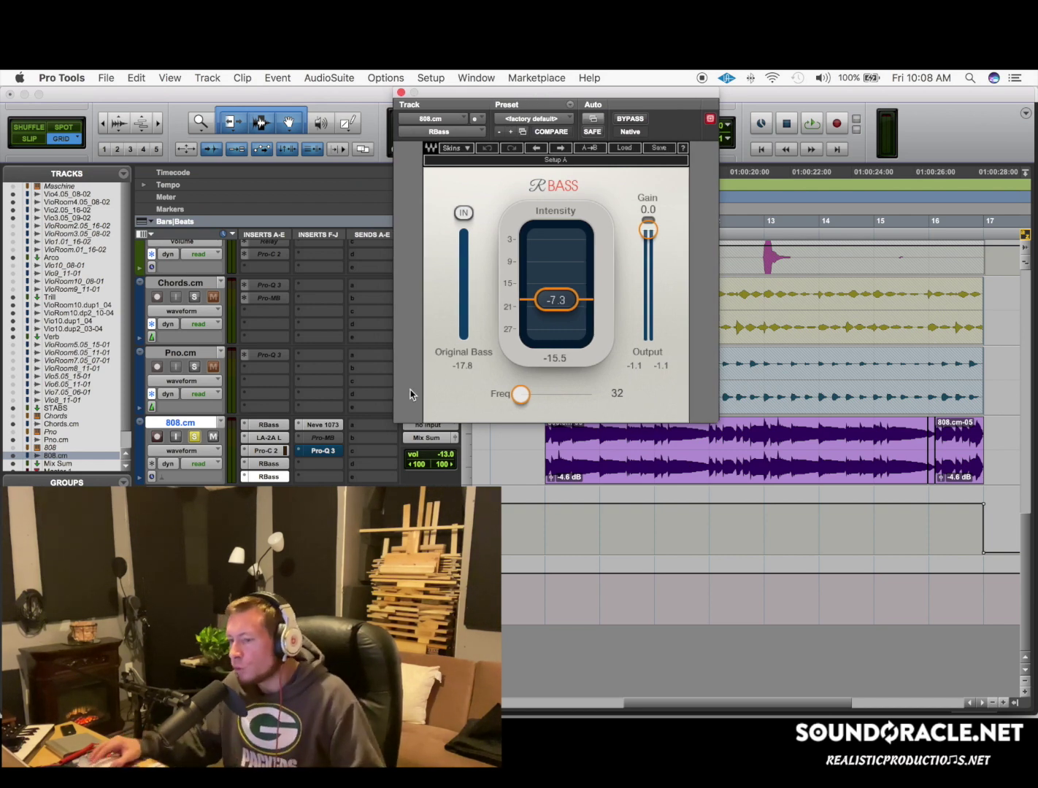
Step: Play the soloed 808.cm track and toggle the bypass of its RBass inserts to compare the sound
{"action": "key", "text": "space"}
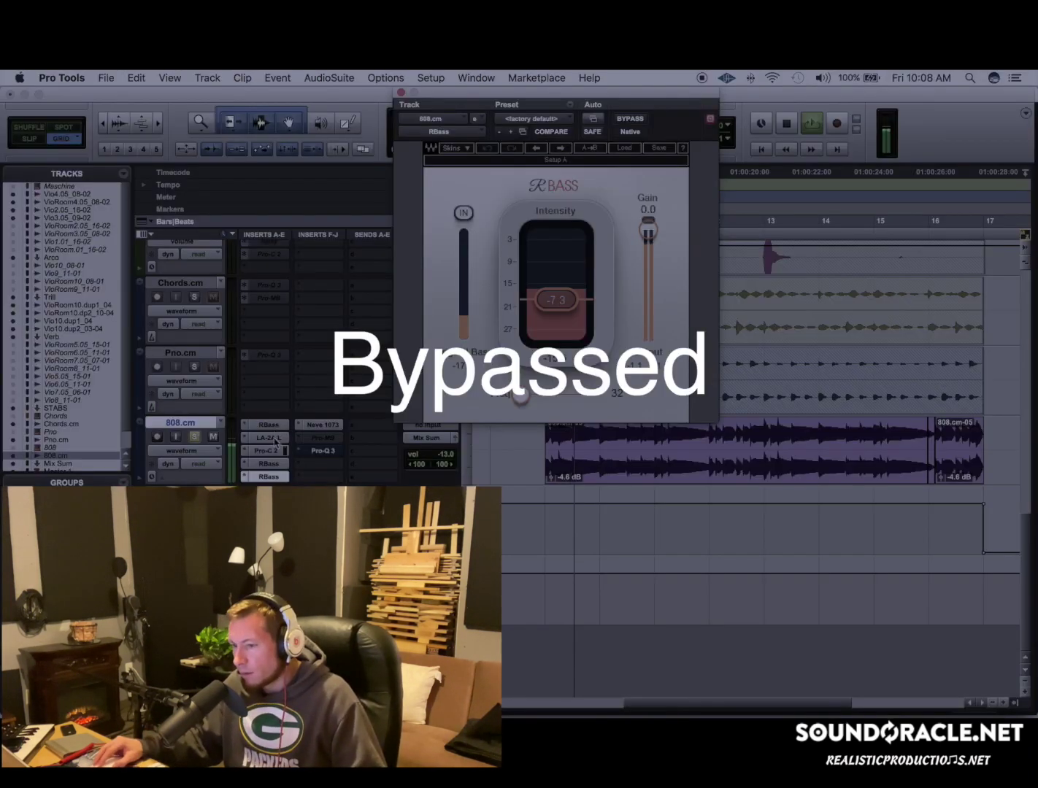
{"action": "left_click", "coordinate": [272, 476], "text": "super"}
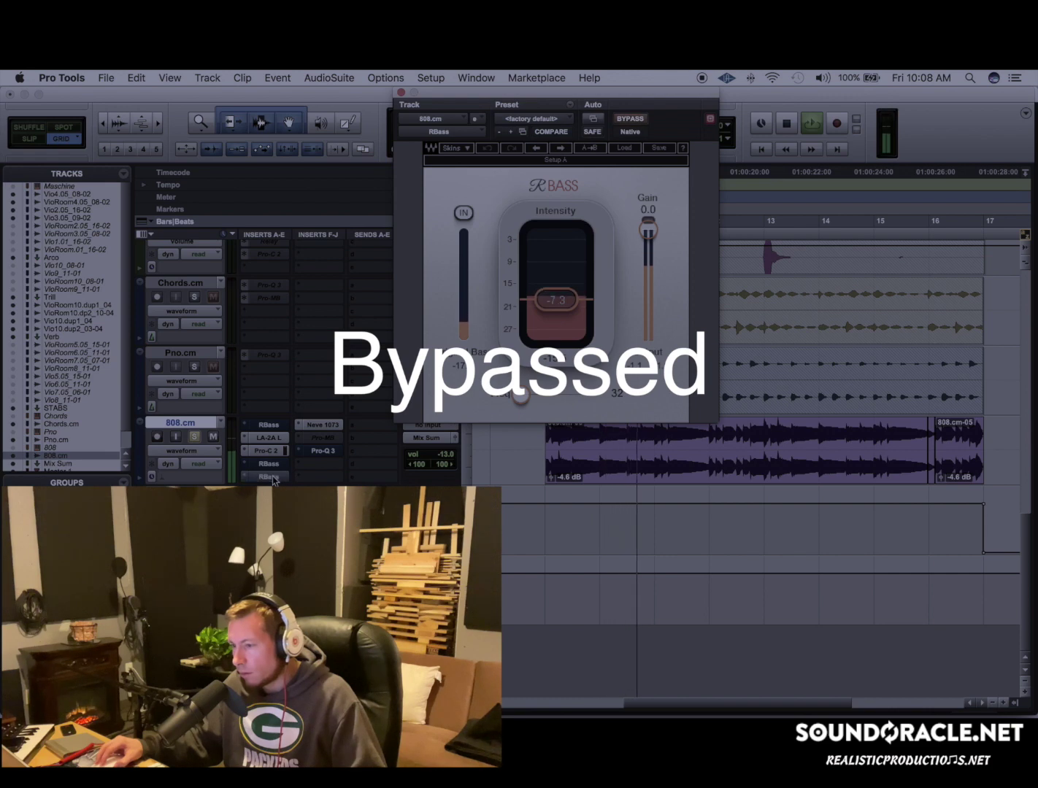
{"action": "left_click", "coordinate": [272, 477], "text": "super"}
{"action": "left_click", "coordinate": [270, 425], "text": "super"}
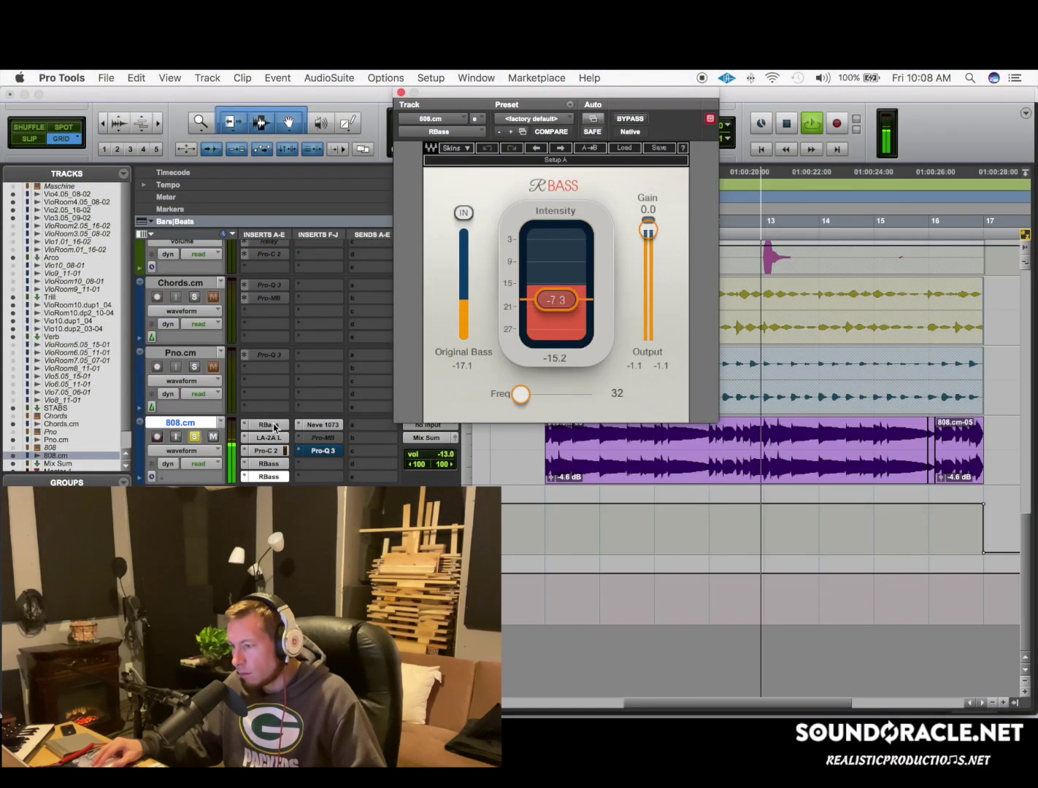
{"action": "key", "text": "space"}
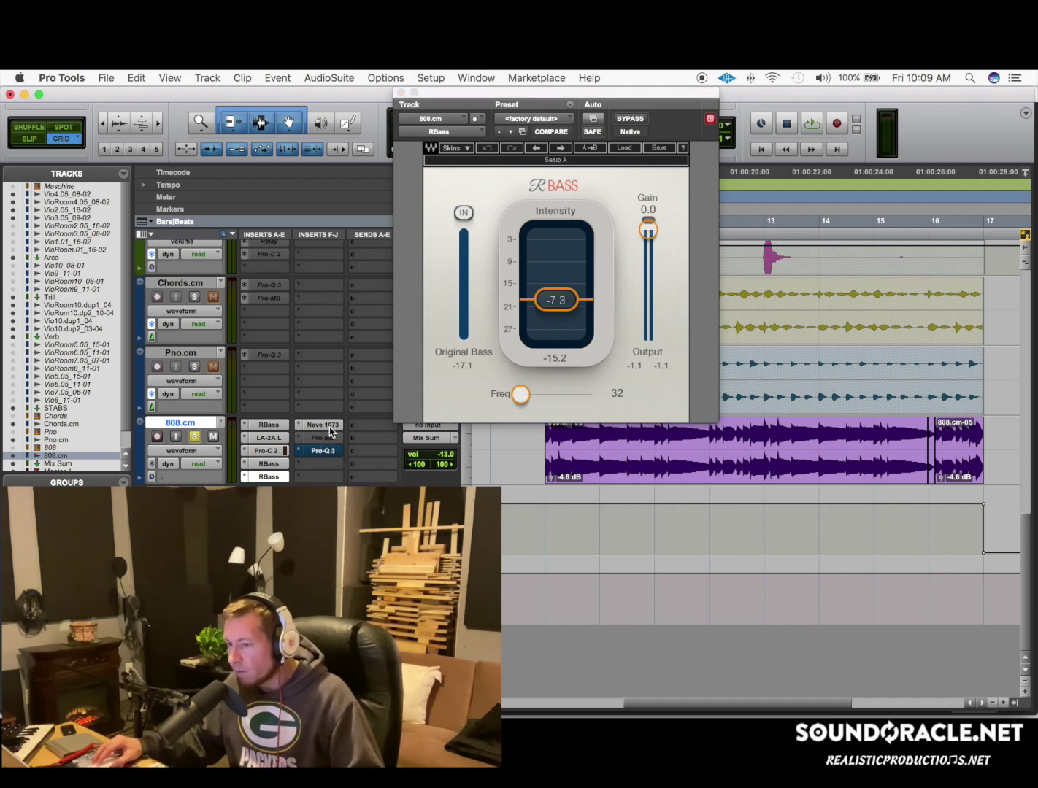
Step: Close the RBass window and review the Neve 1073 settings on the 808.cm track
{"action": "key", "text": "super+w"}
{"action": "left_click", "coordinate": [328, 426]}
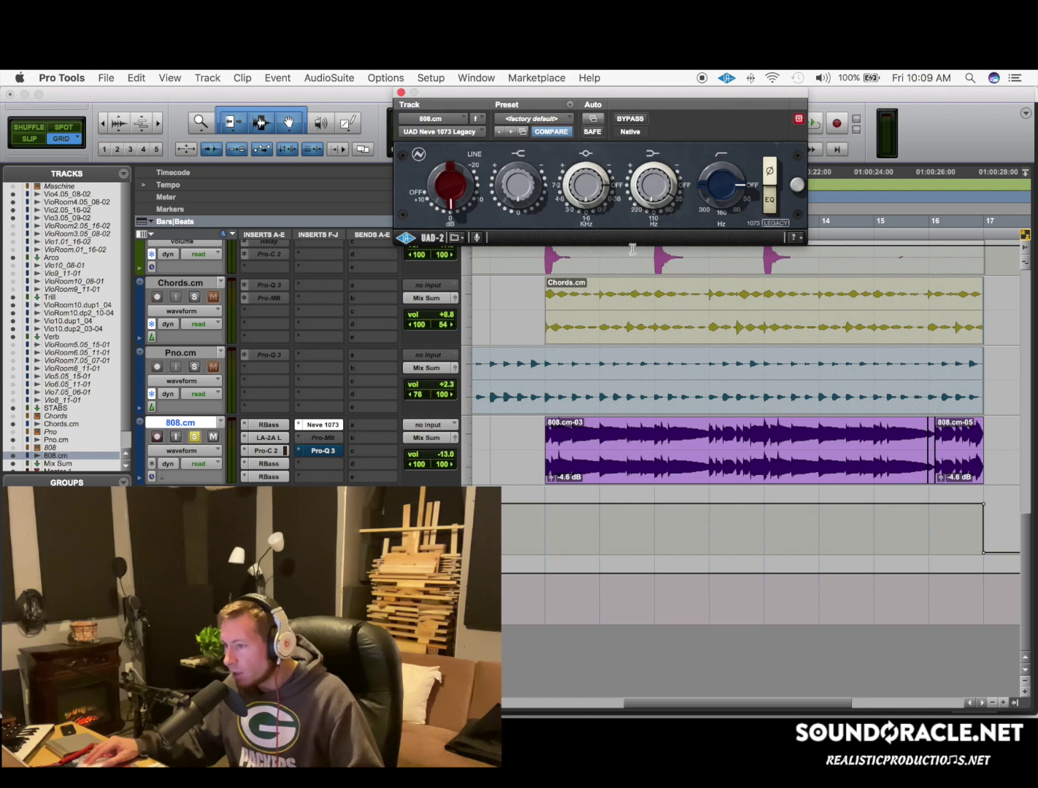
{"action": "left_click", "coordinate": [400, 94]}
Step: Examine the Pro-Q 3 curve on the 808.cm track, compare it with and without bypass during playback, and leave it active
{"action": "left_click", "coordinate": [324, 451]}
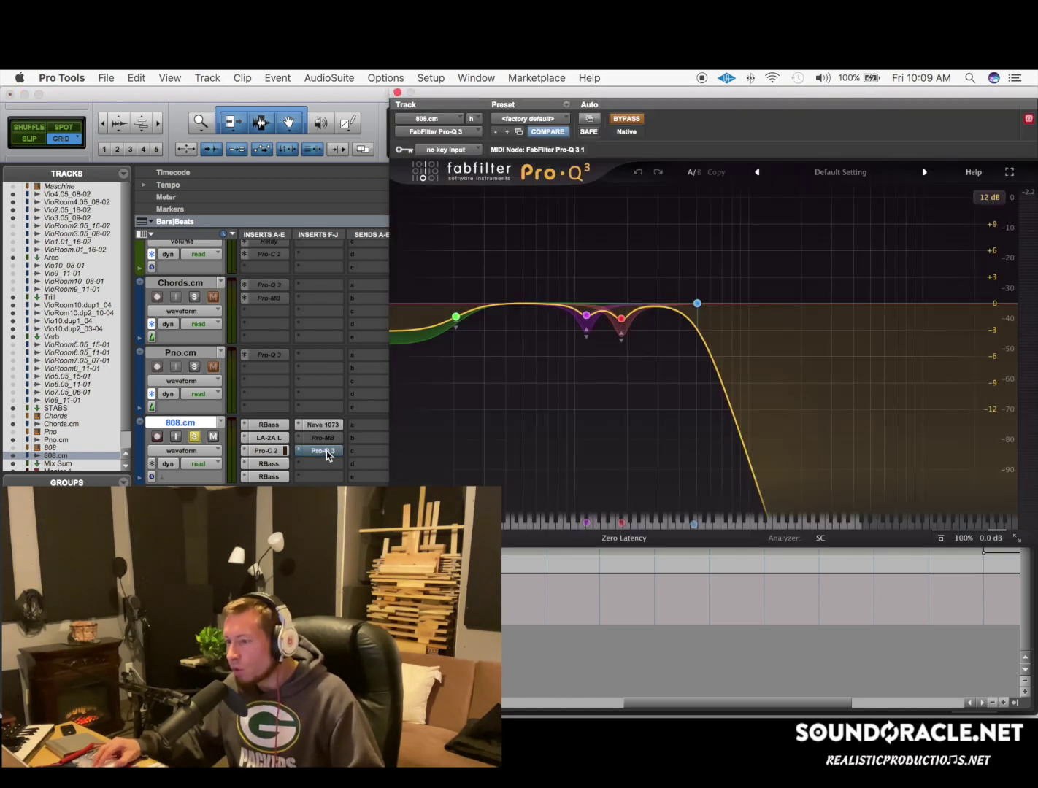
{"action": "mouse_move", "coordinate": [699, 304]}
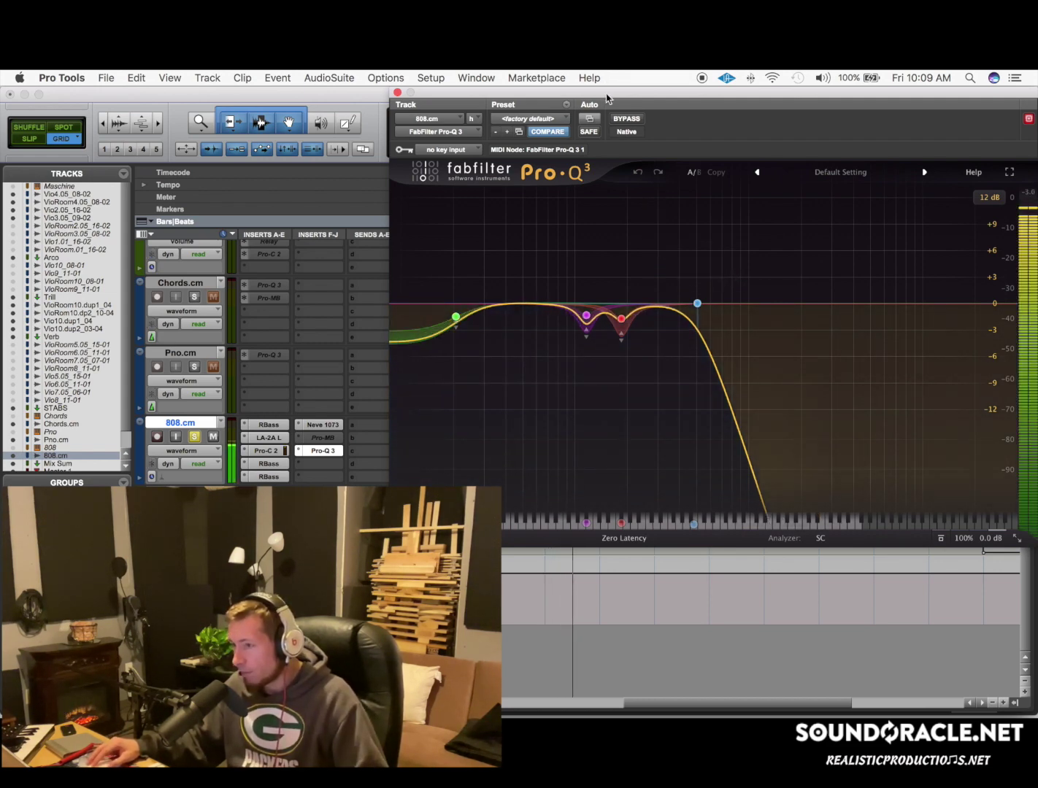
{"action": "left_click", "coordinate": [627, 120]}
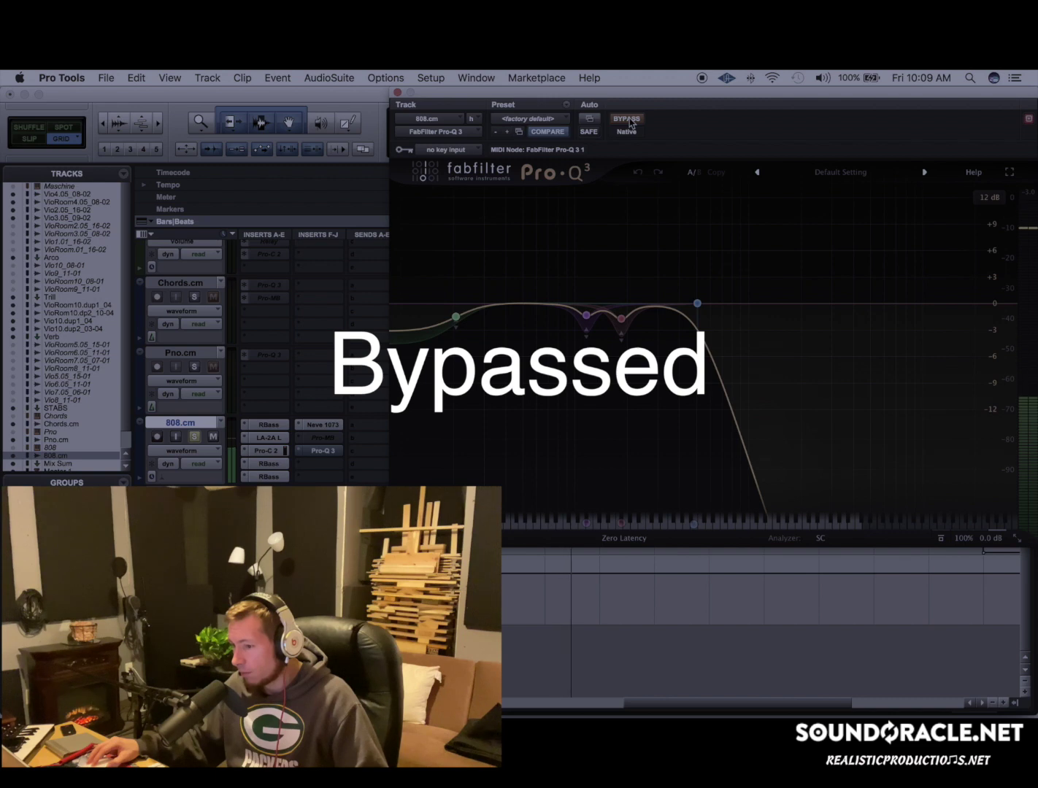
{"action": "left_click", "coordinate": [627, 121]}
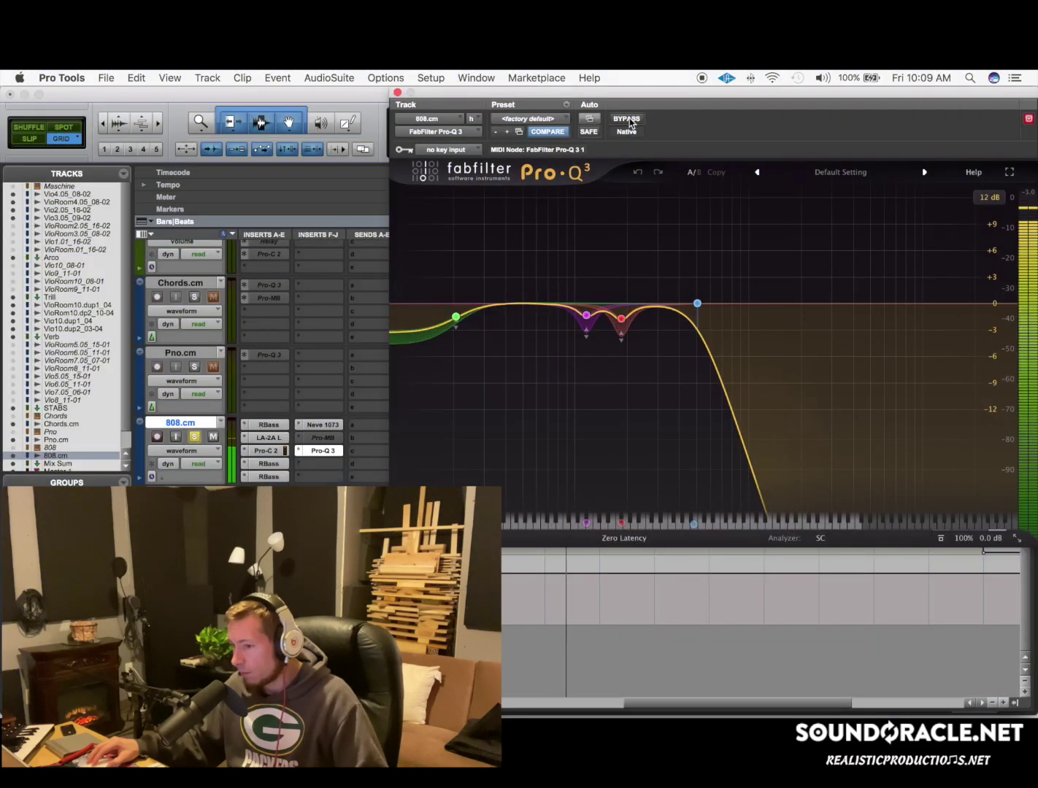
{"action": "left_click", "coordinate": [397, 92]}
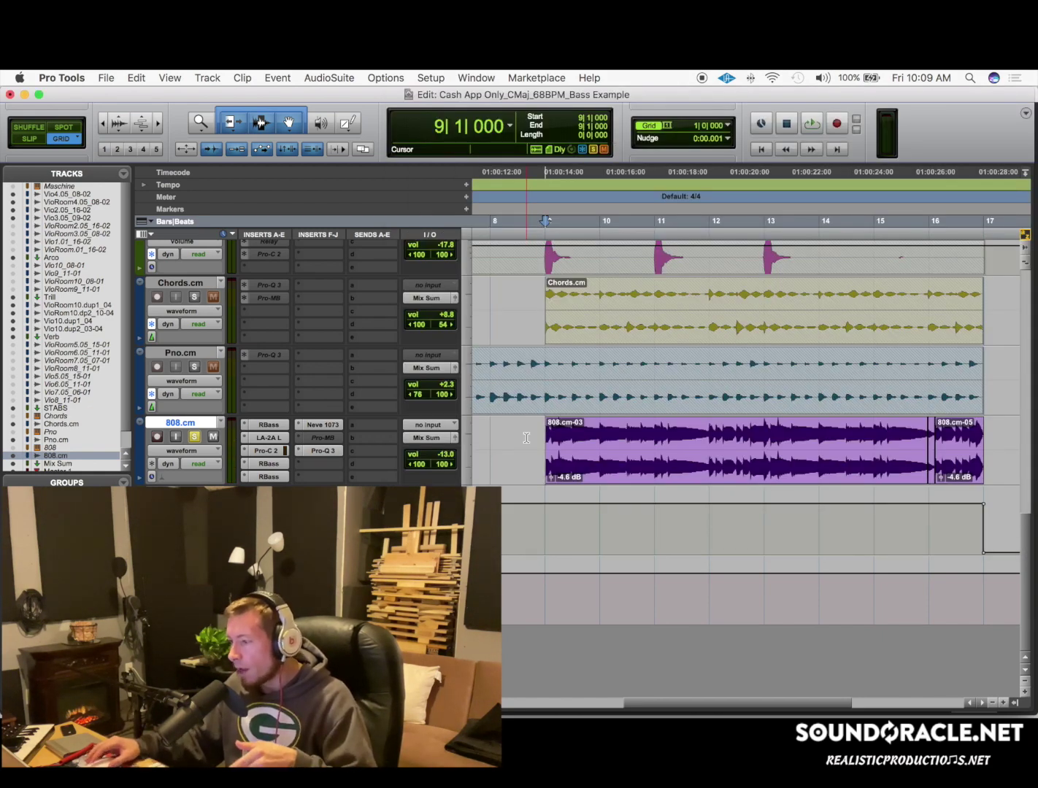
Step: Duplicate the 808.cm track once without its inserts
{"action": "left_click", "coordinate": [165, 428]}
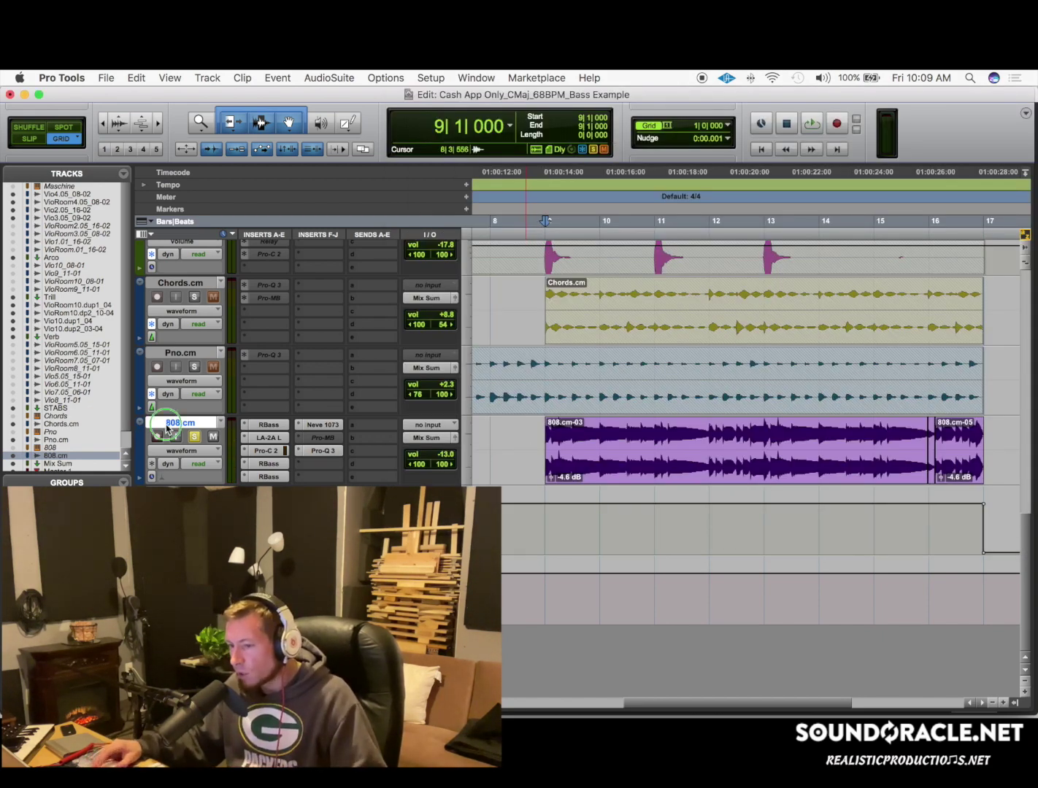
{"action": "right_click", "coordinate": [166, 427]}
{"action": "left_click", "coordinate": [168, 427]}
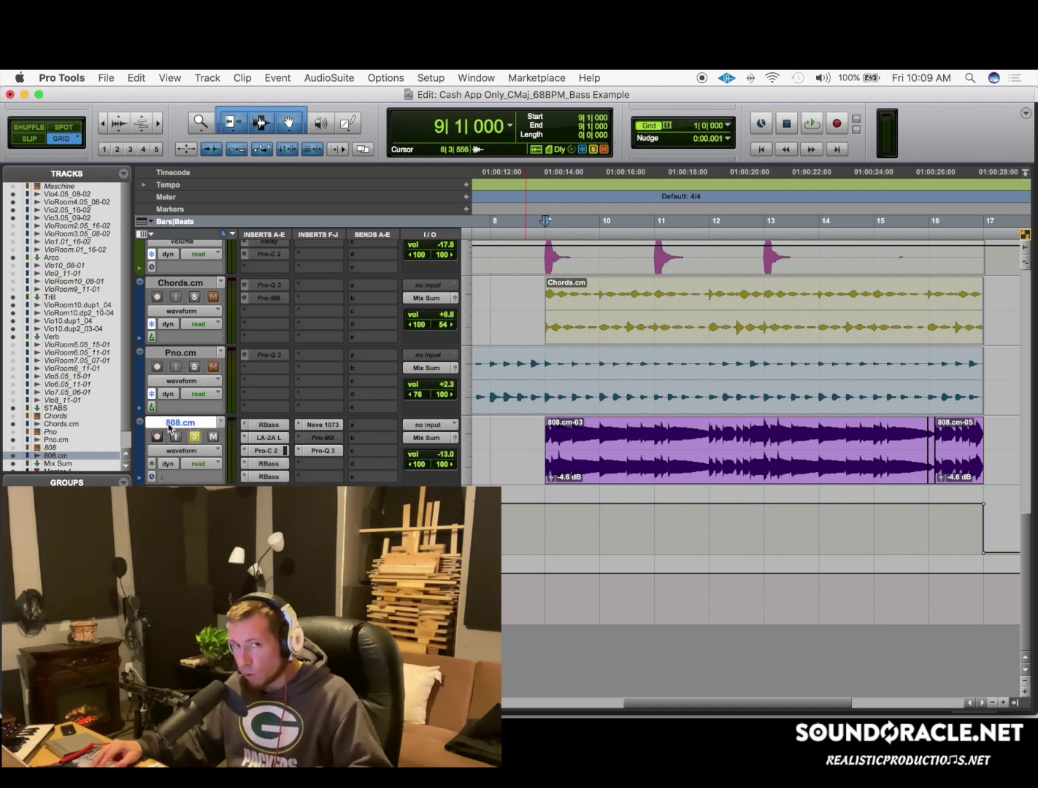
{"action": "key", "text": "alt+shift+d"}
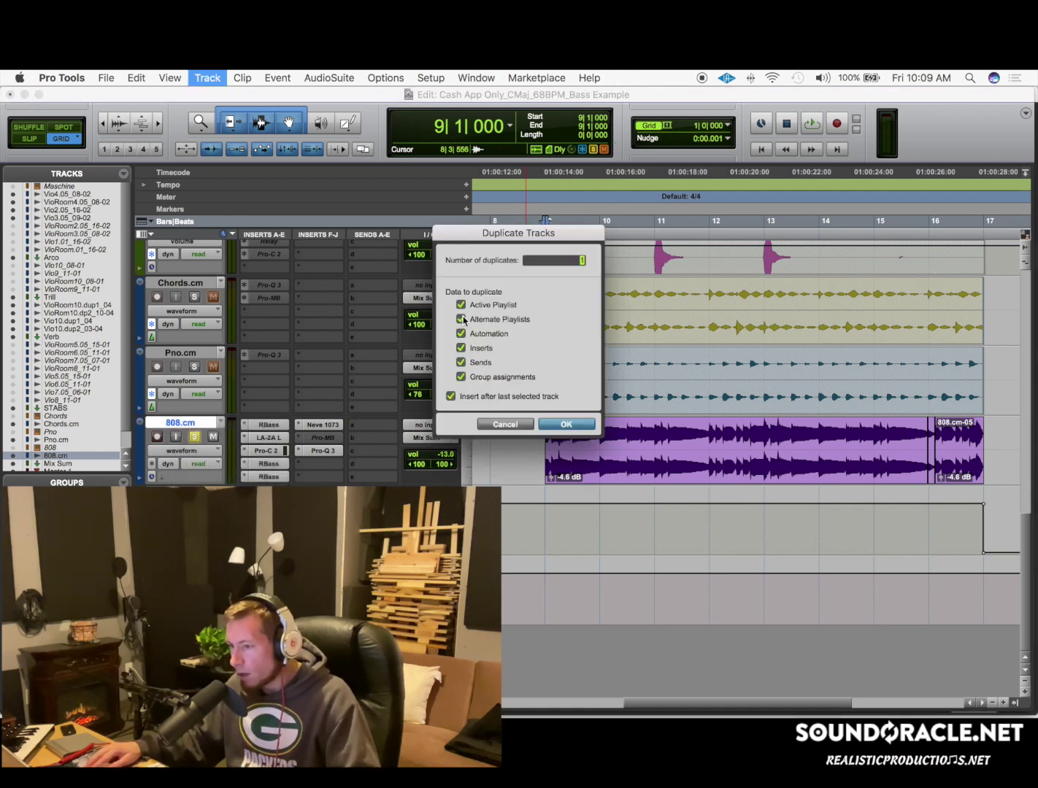
{"action": "left_click", "coordinate": [461, 350]}
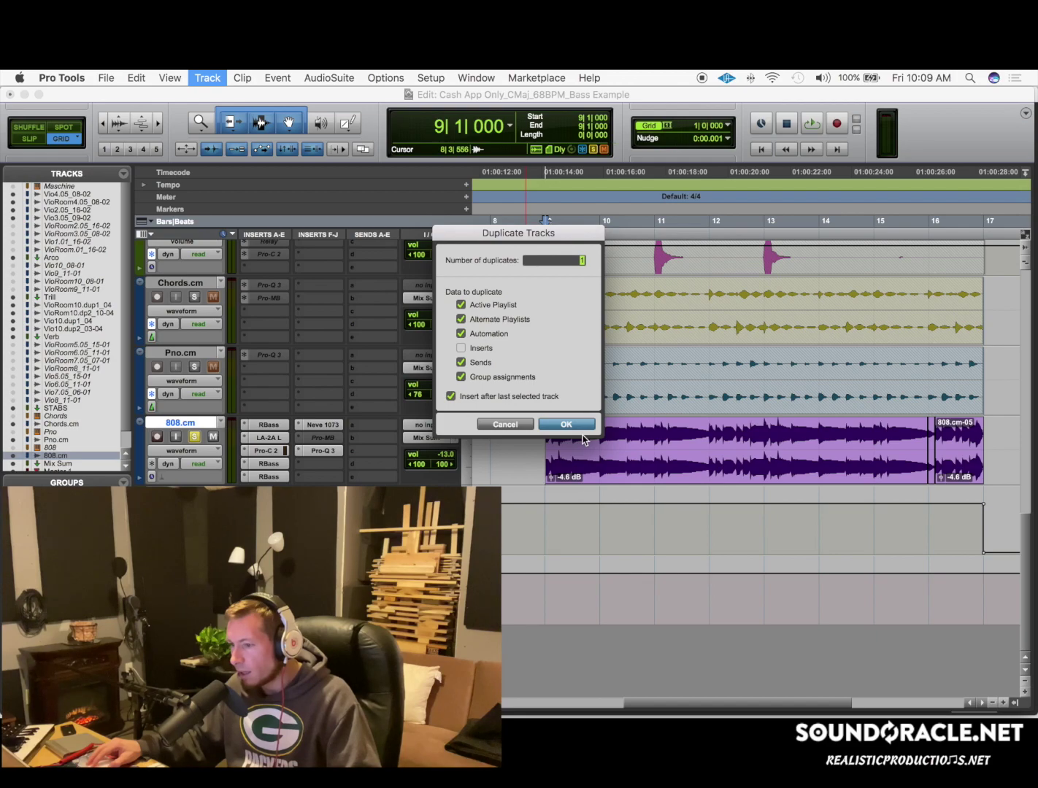
{"action": "left_click", "coordinate": [583, 434]}
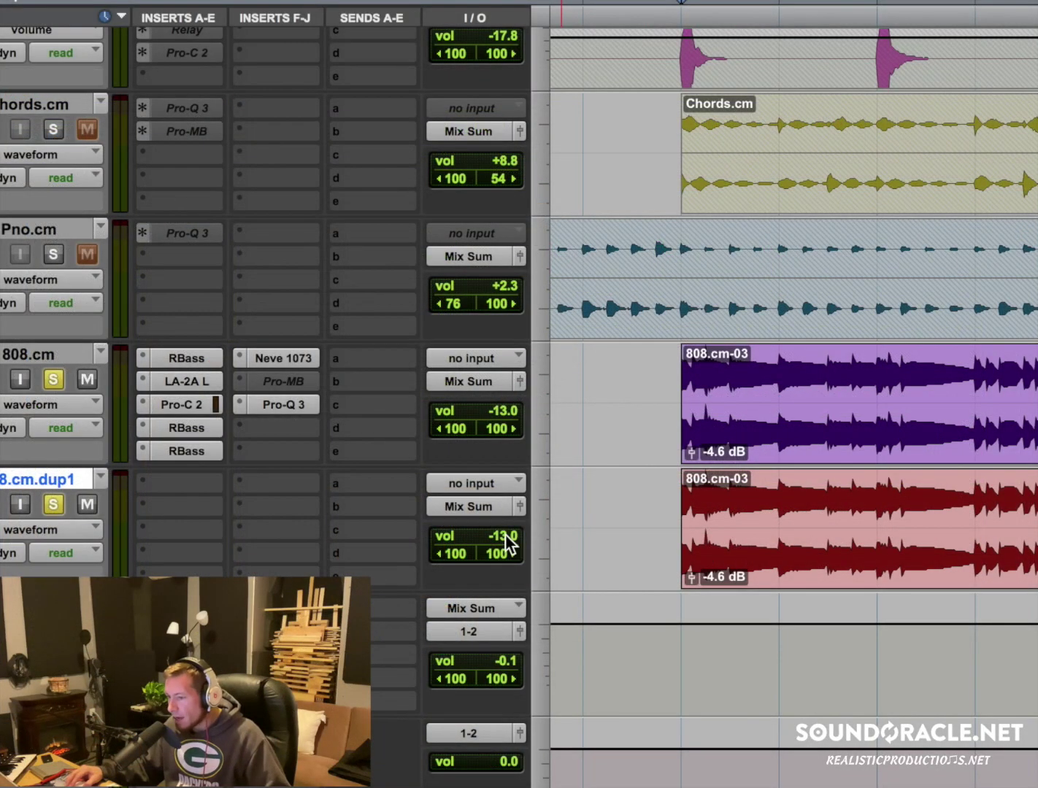
Step: Set the duplicate 808 track's volume to +3.6 dB and its clip gain to 0 dB
{"action": "left_click_drag", "start_coordinate": [505, 534], "coordinate": [512, 501]}
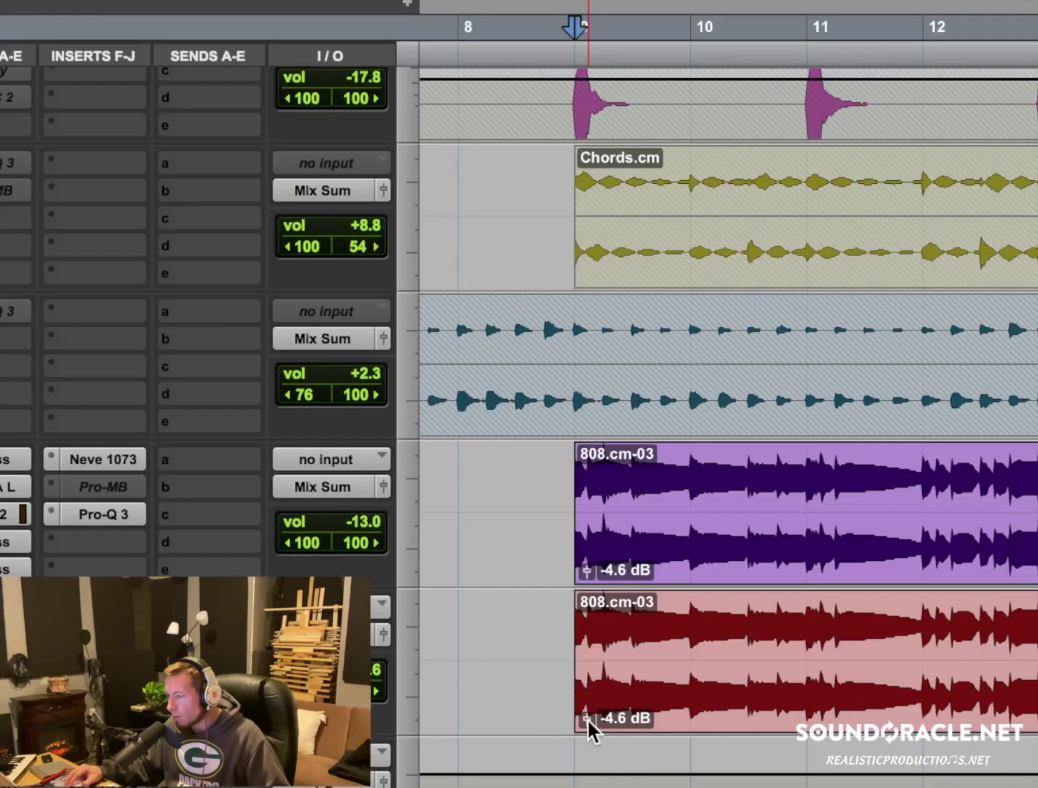
{"action": "left_click", "coordinate": [690, 576], "text": "alt"}
{"action": "key", "text": "ctrl+z"}
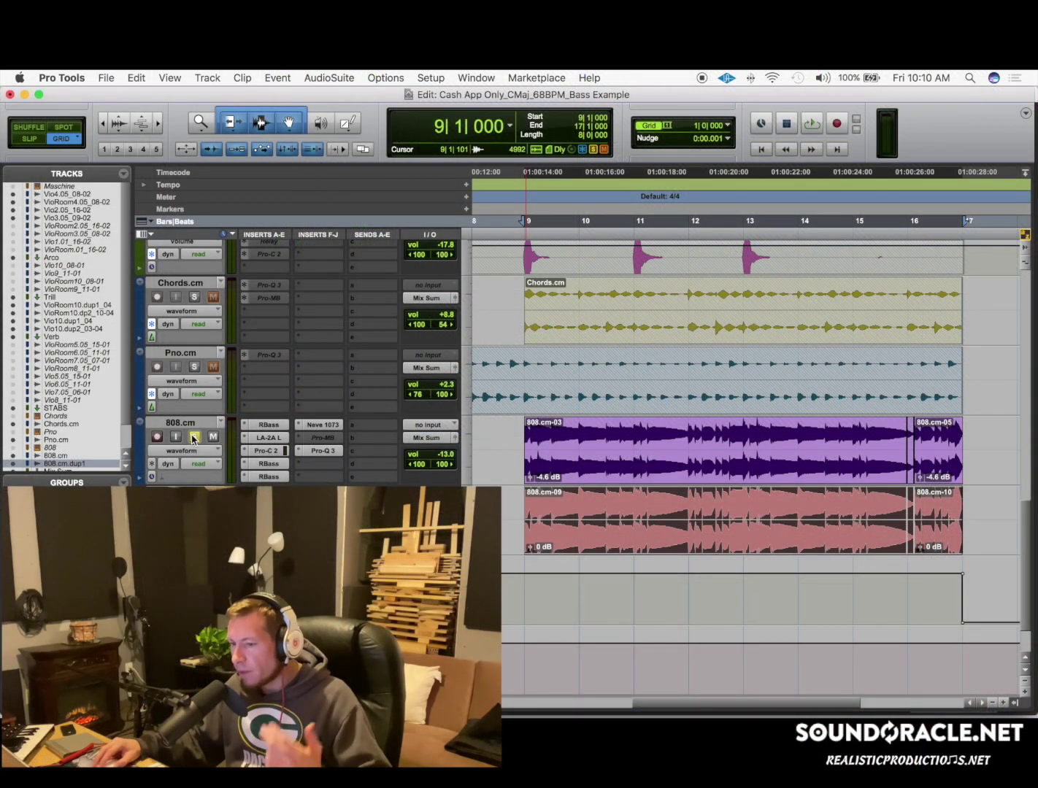
Step: Unsolo the original 808.cm track and play the unprocessed duplicate alone from bar 9
{"action": "left_click", "coordinate": [194, 436]}
{"action": "key", "text": "space"}
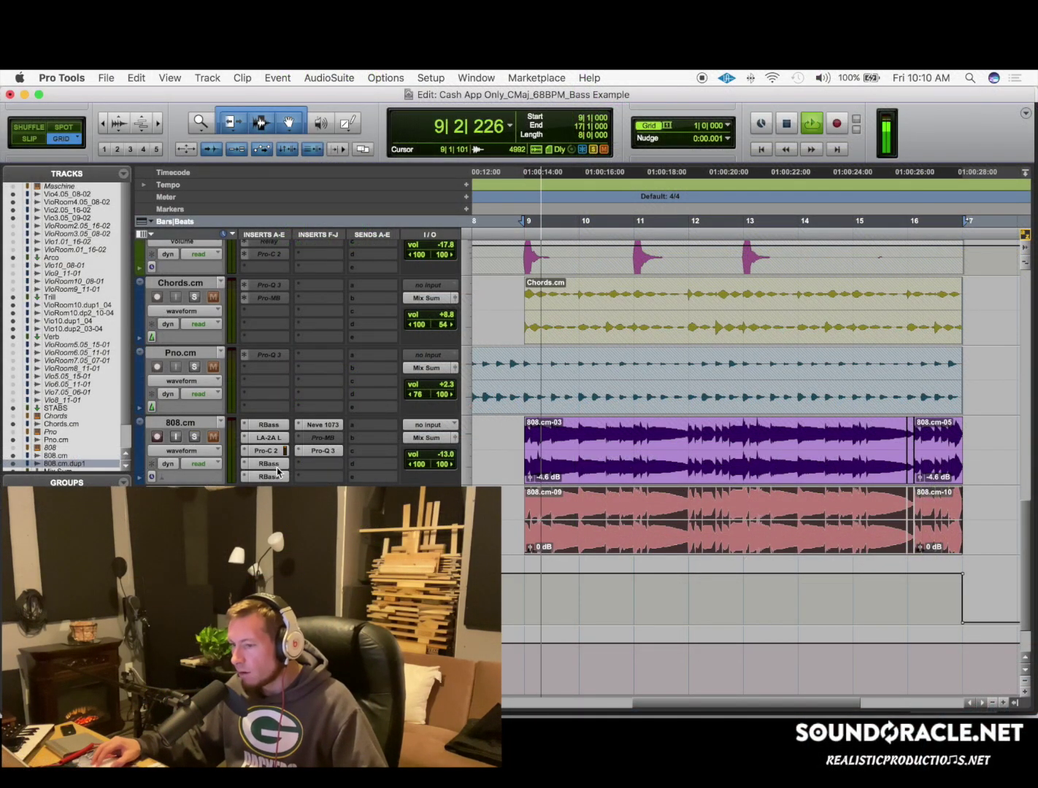
{"action": "key", "text": "space"}
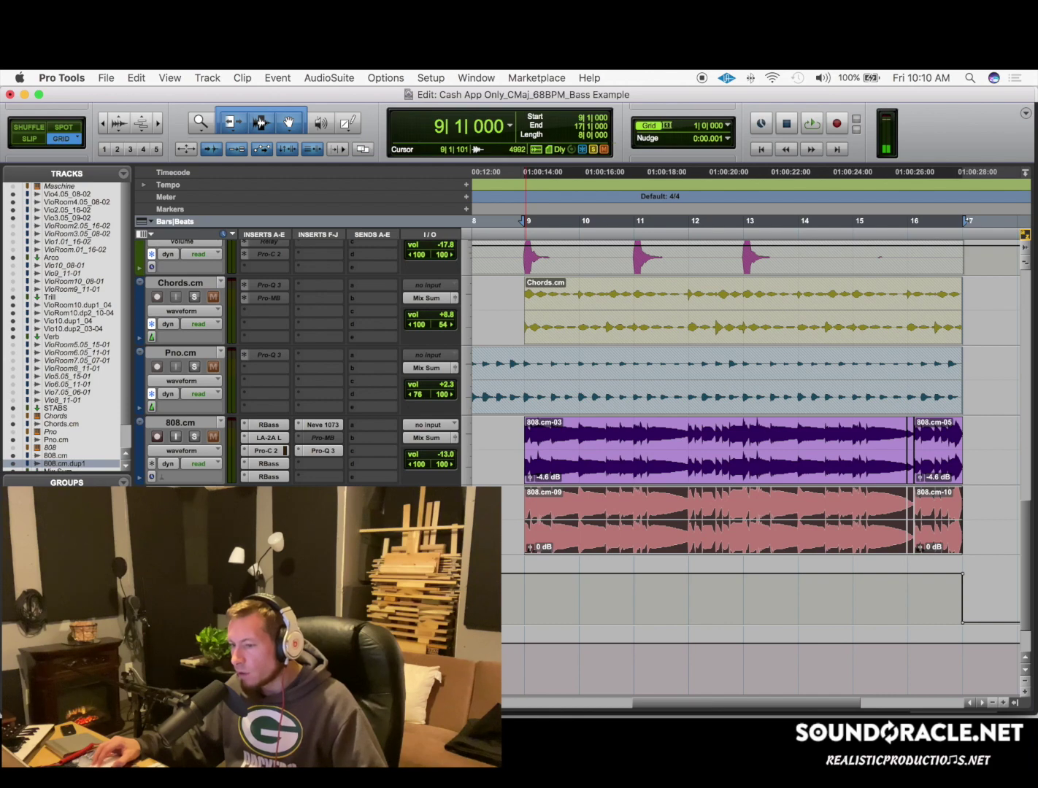
Step: Set up a Pro-Q 3 with a 12 dB/oct low cut on the first insert of the 808.cm.dup1 track
{"action": "left_click", "coordinate": [269, 494]}
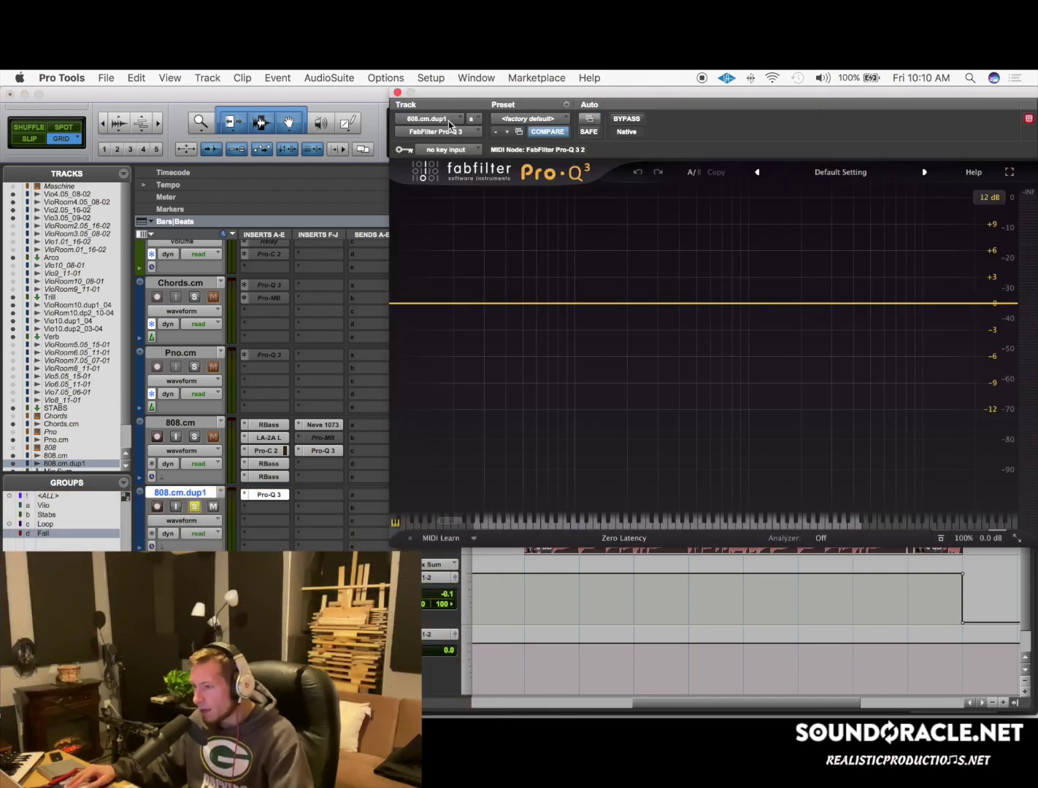
{"action": "left_click_drag", "start_coordinate": [315, 304], "coordinate": [588, 305]}
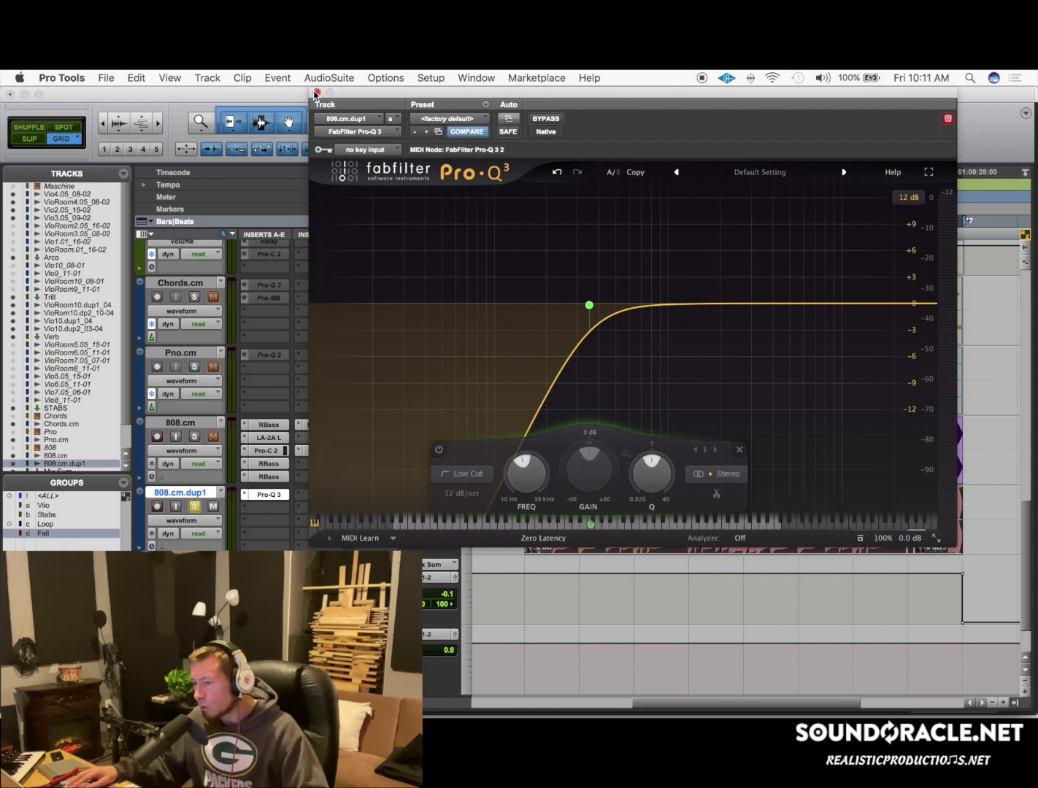
{"action": "left_click_drag", "start_coordinate": [589, 305], "coordinate": [597, 307]}
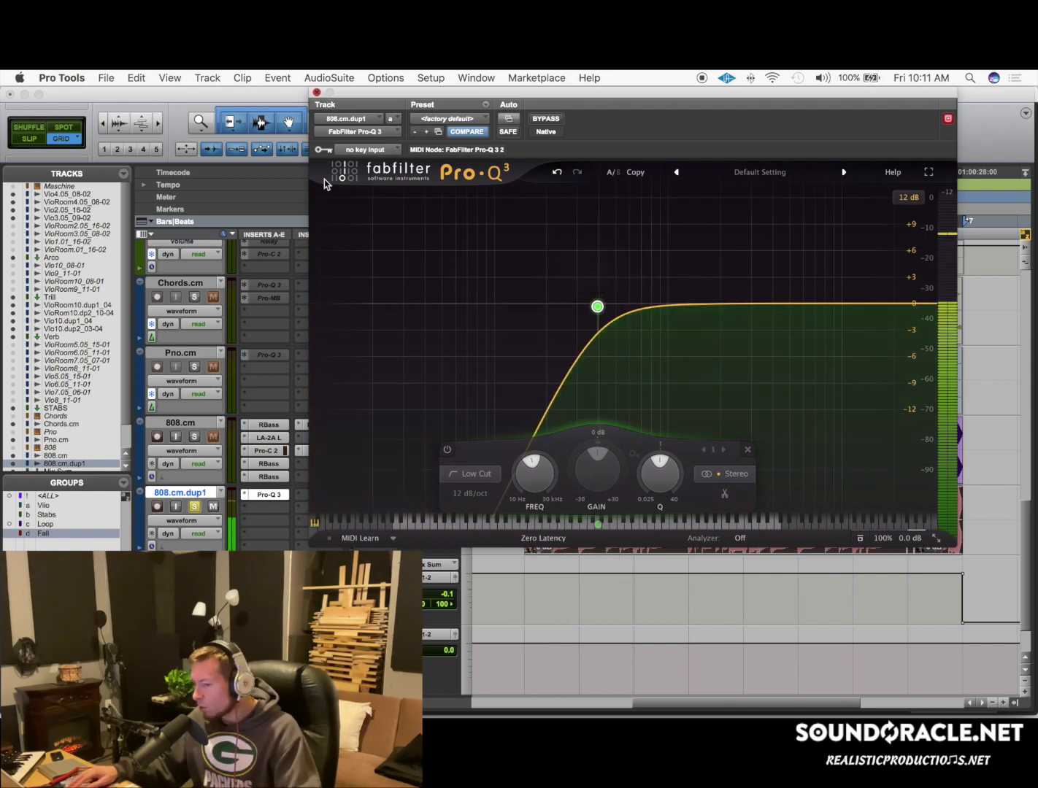
Step: Close the Pro-Q 3 window and insert Decapitator in the second slot of the 808.cm.dup1 track
{"action": "left_click", "coordinate": [276, 496]}
{"action": "left_click", "coordinate": [278, 509]}
{"action": "mouse_move", "coordinate": [335, 584]}
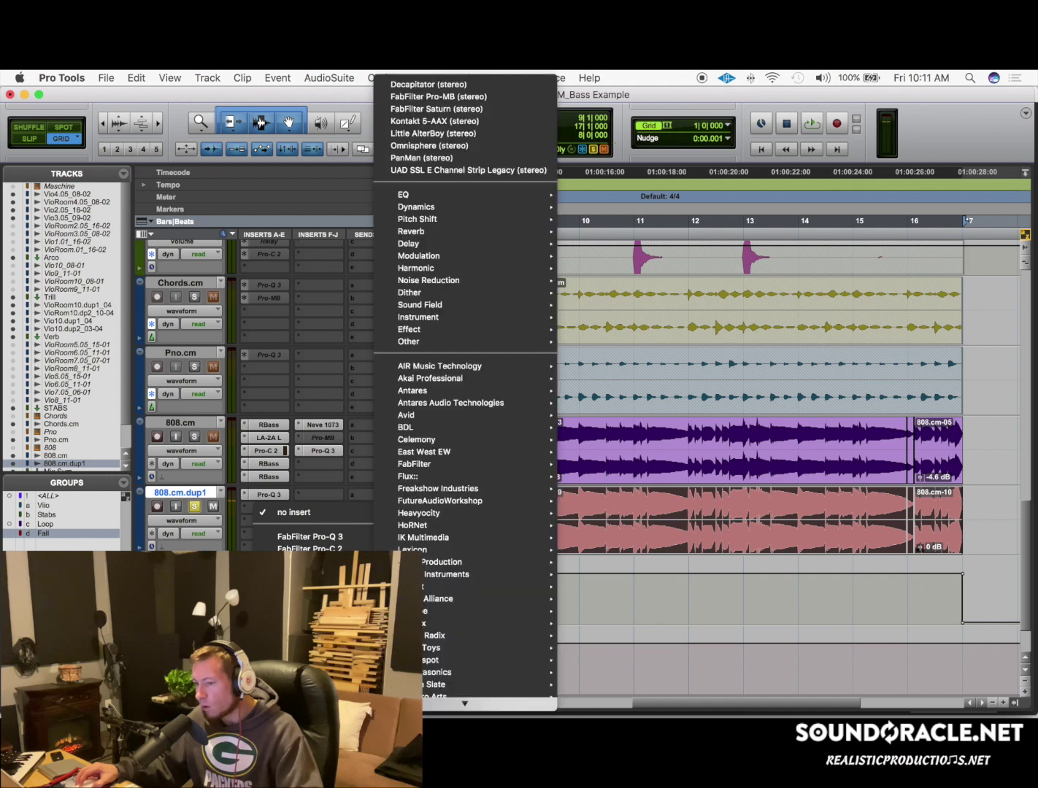
{"action": "left_click", "coordinate": [443, 85]}
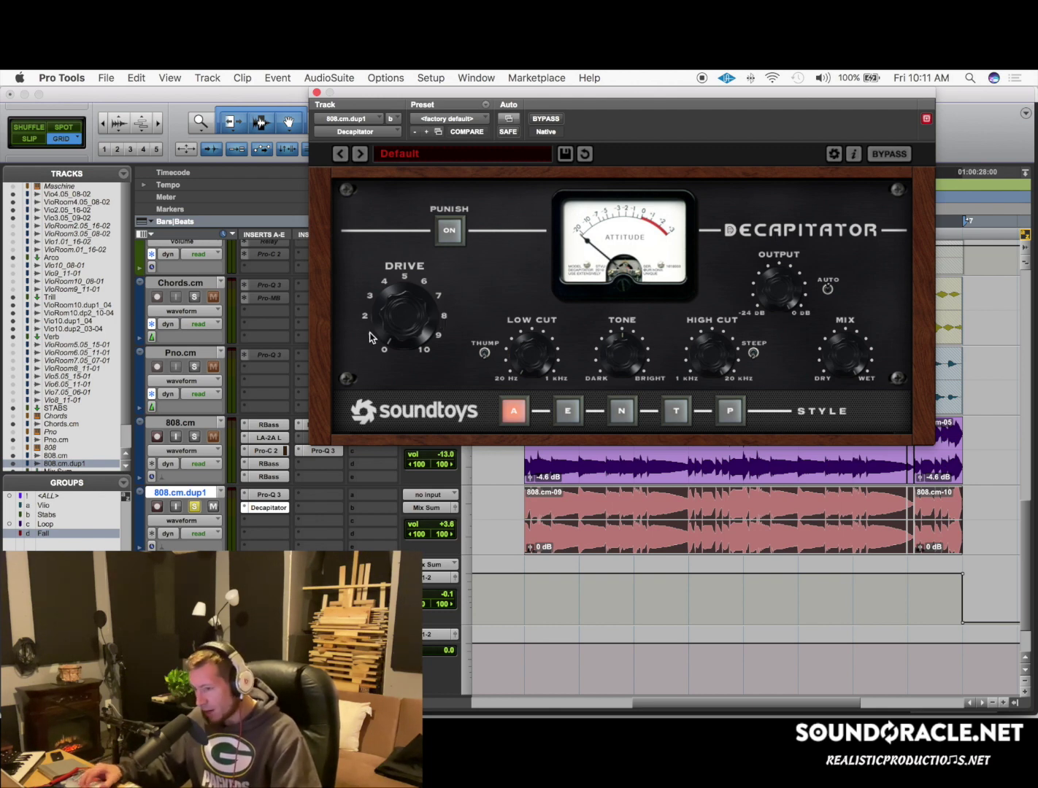
Step: Adjust Decapitator's drive to about 5 and switch its style to E during playback
{"action": "left_click_drag", "start_coordinate": [398, 316], "coordinate": [402, 345]}
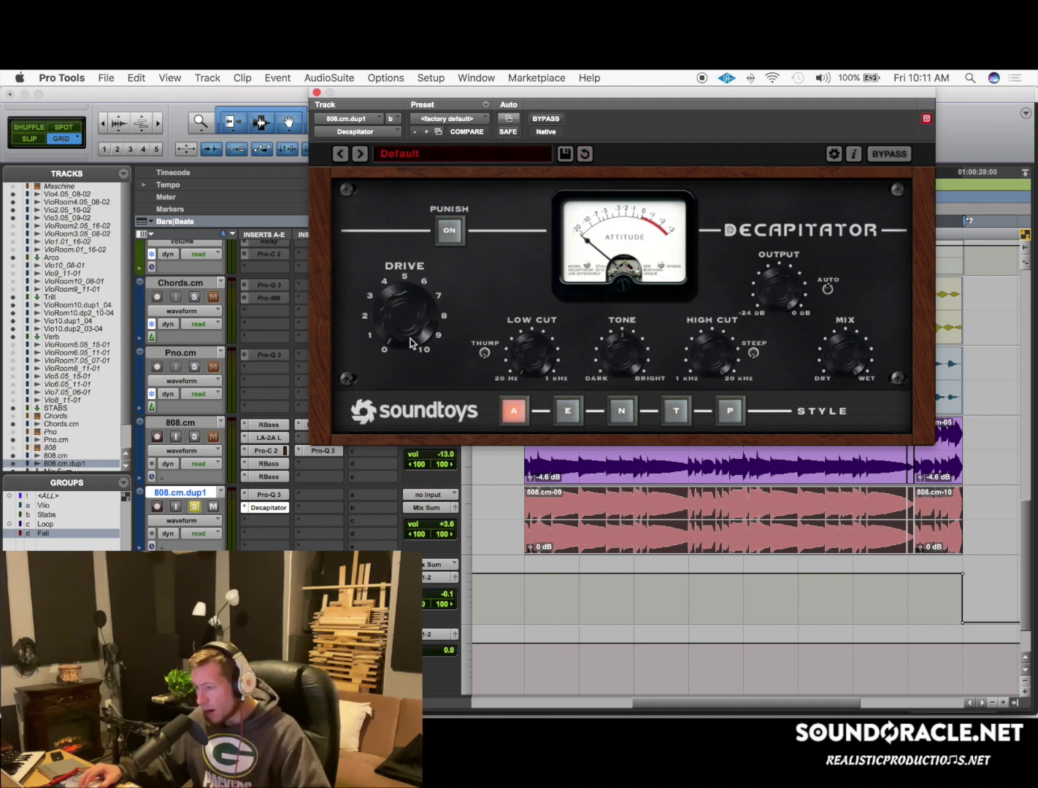
{"action": "left_click_drag", "start_coordinate": [411, 339], "coordinate": [417, 296]}
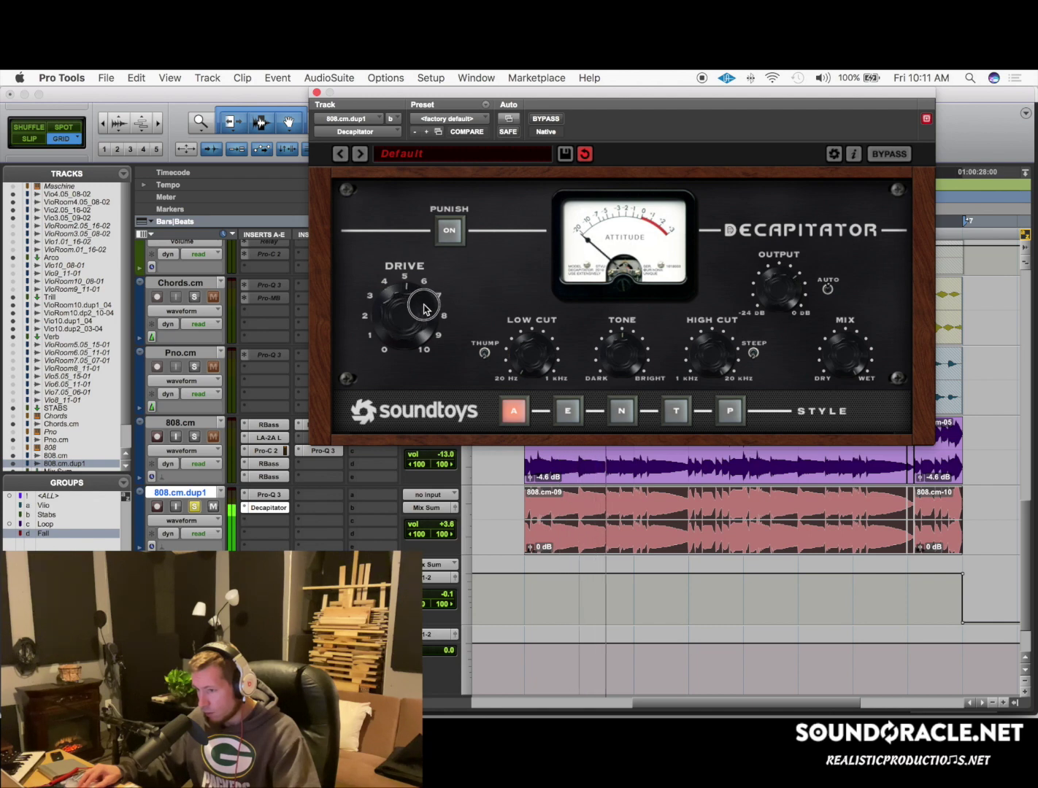
{"action": "left_click", "coordinate": [567, 405]}
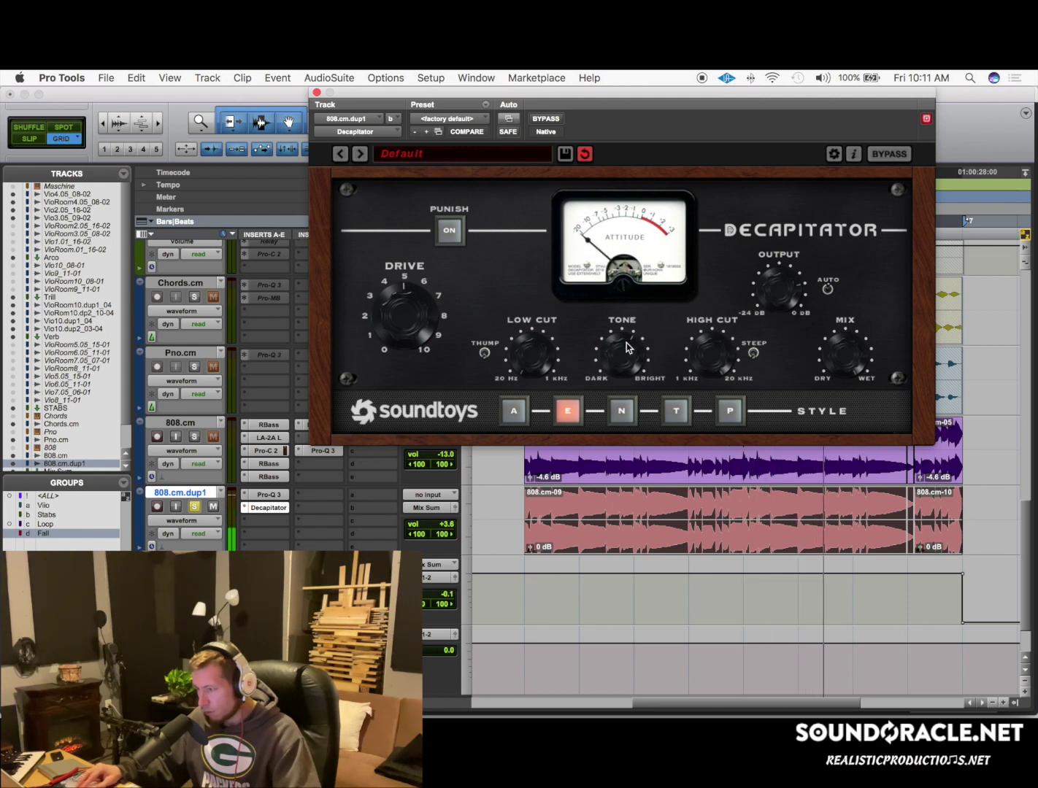
{"action": "left_click", "coordinate": [316, 94]}
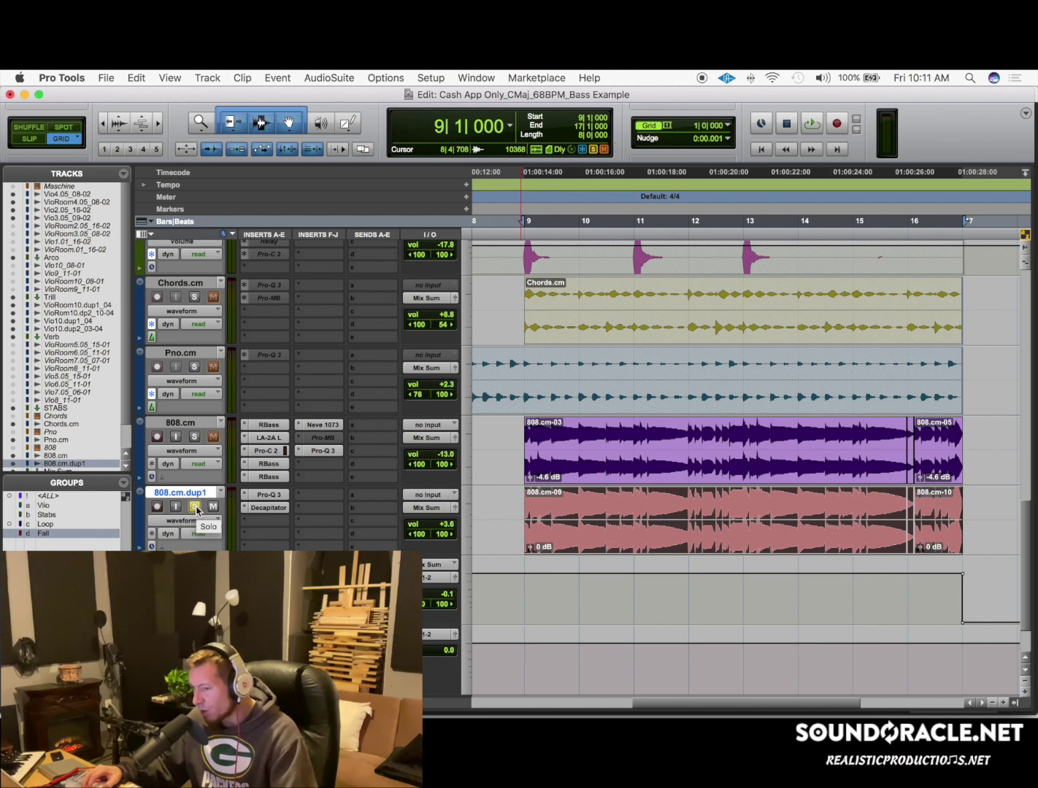
Step: Review the Pro-Q 3 low cut and the Decapitator settings on the 808.cm.dup1 track
{"action": "left_click", "coordinate": [271, 498]}
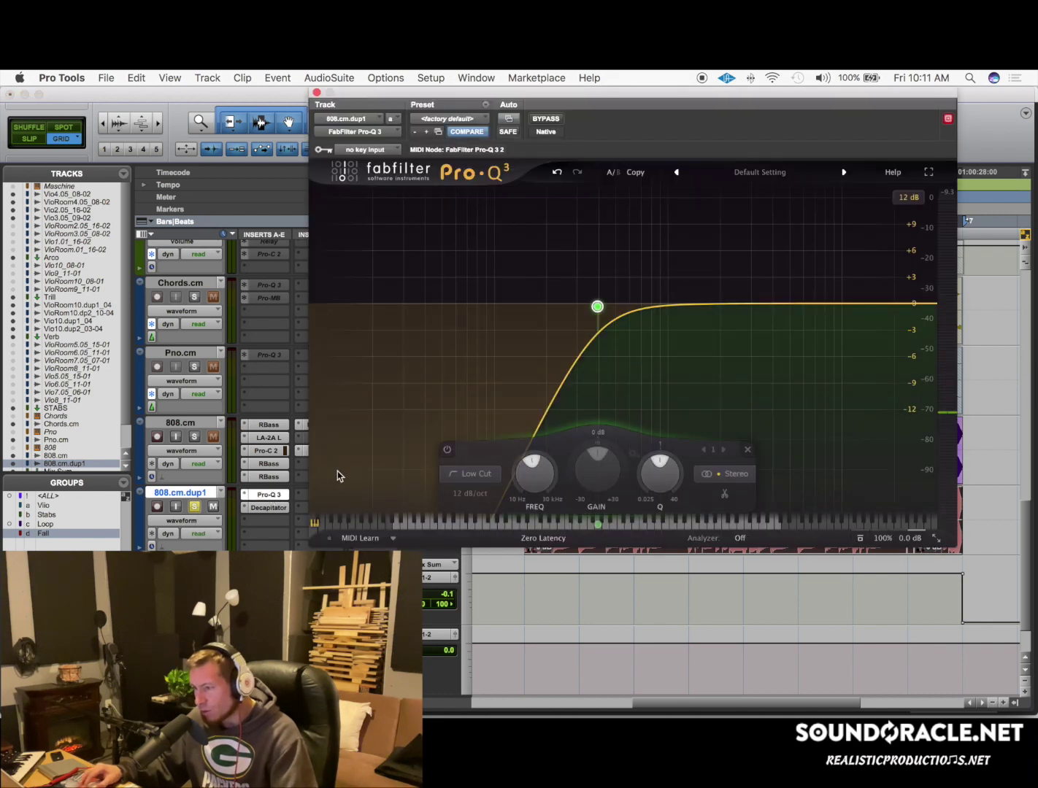
{"action": "left_click", "coordinate": [265, 508]}
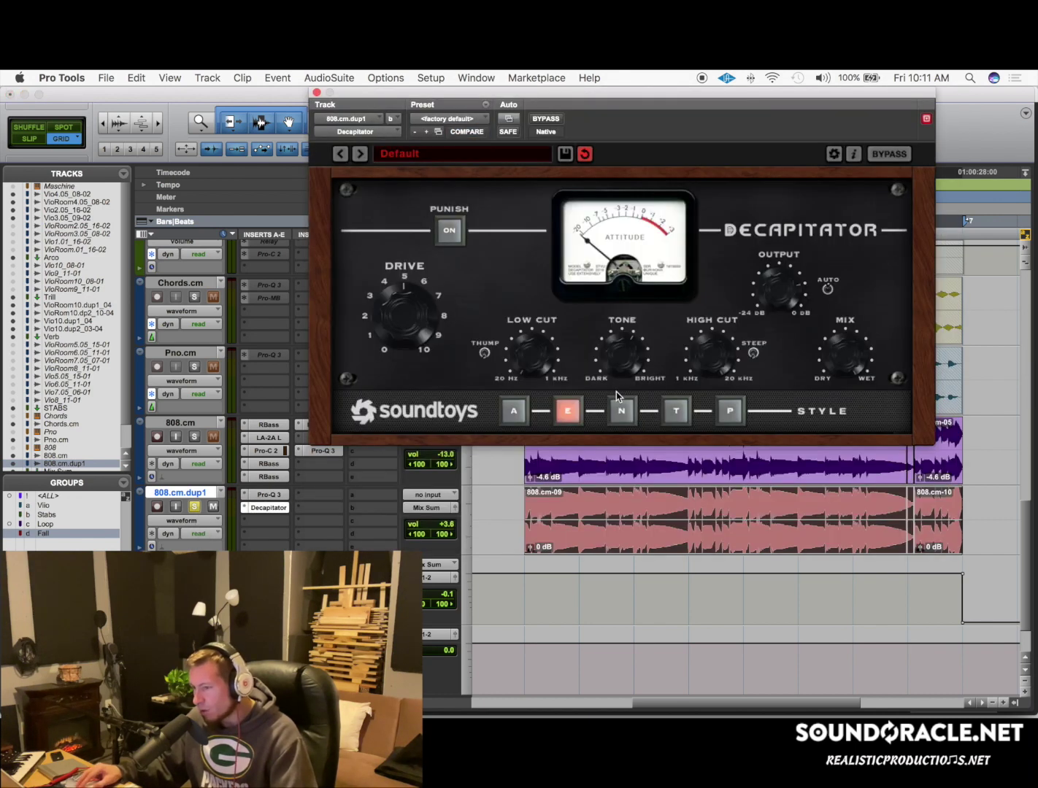
{"action": "left_click", "coordinate": [316, 92]}
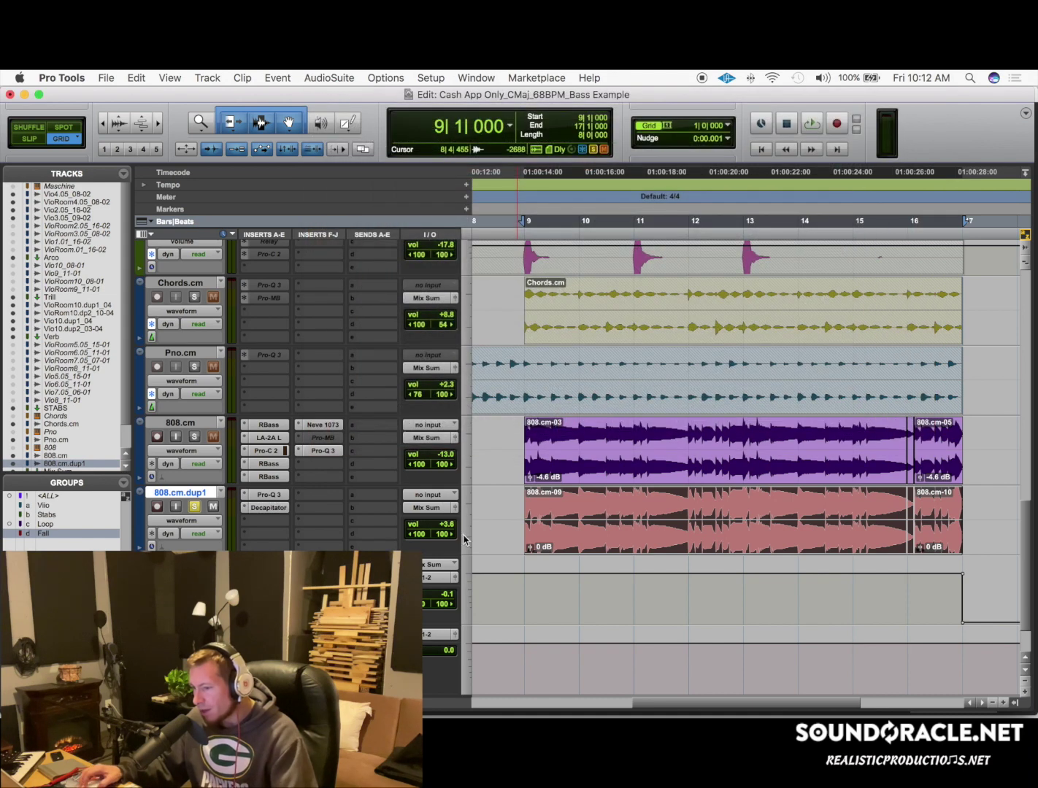
Step: Solo the 808.cm track together with 808.cm.dup1 and compare playback with and without the duplicate layer
{"action": "left_click", "coordinate": [194, 437]}
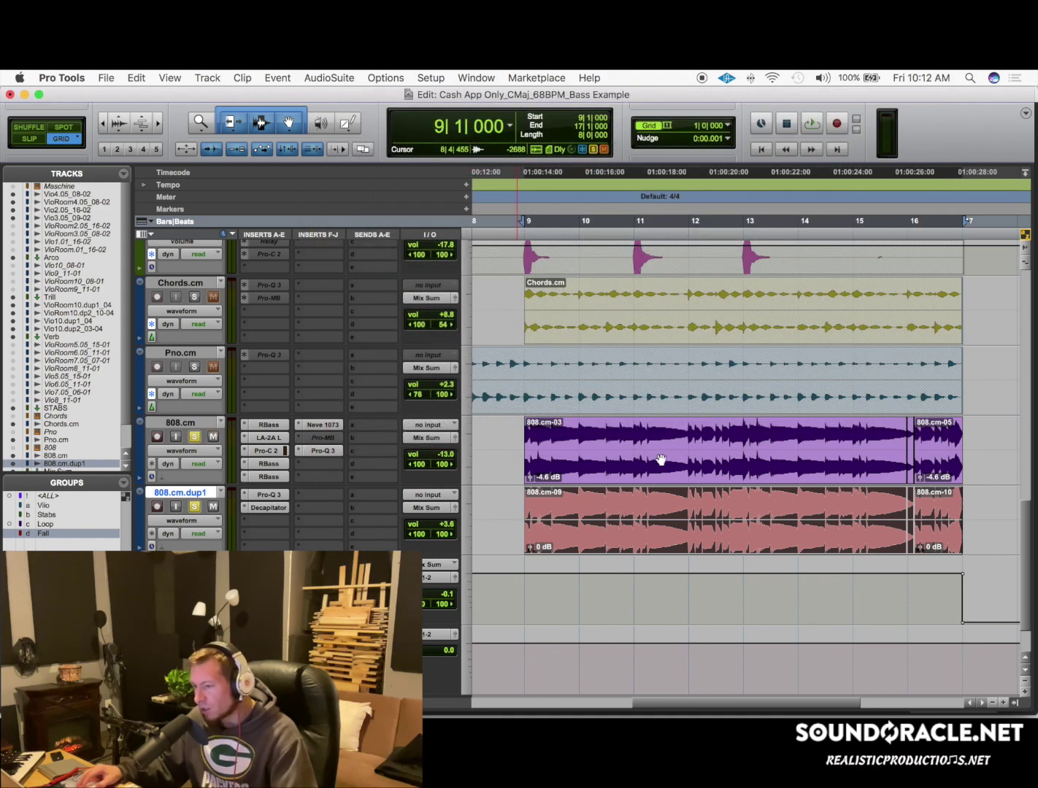
{"action": "key", "text": "space"}
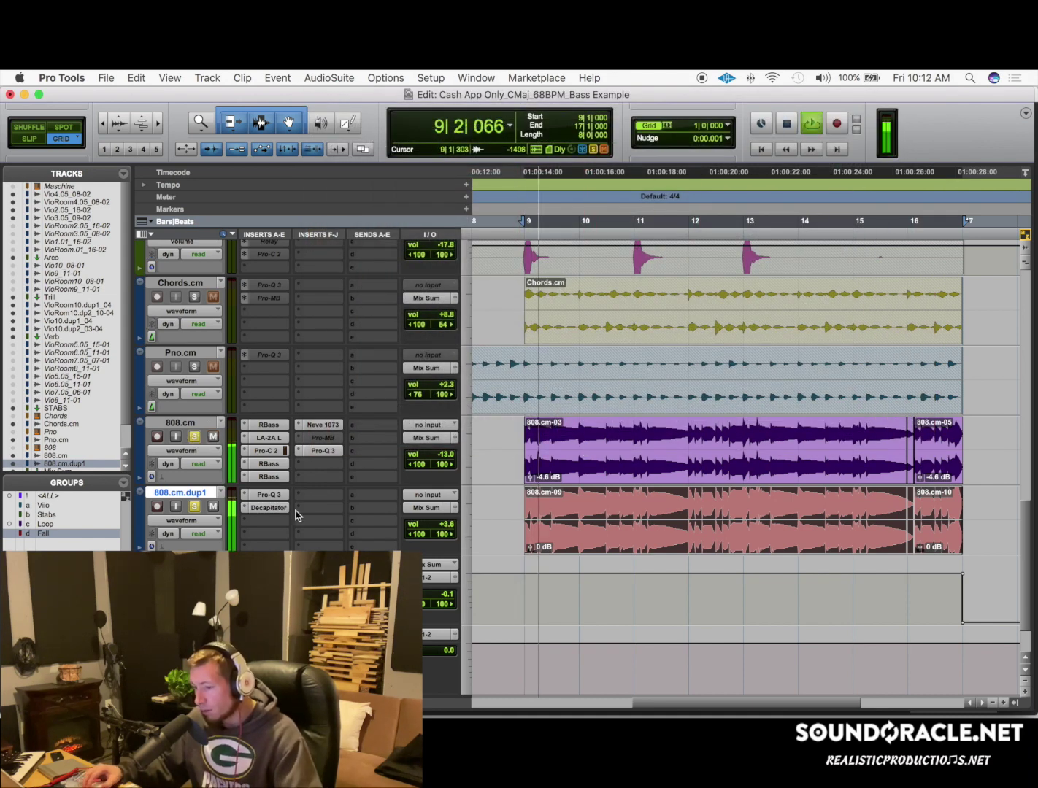
{"action": "key", "text": "space"}
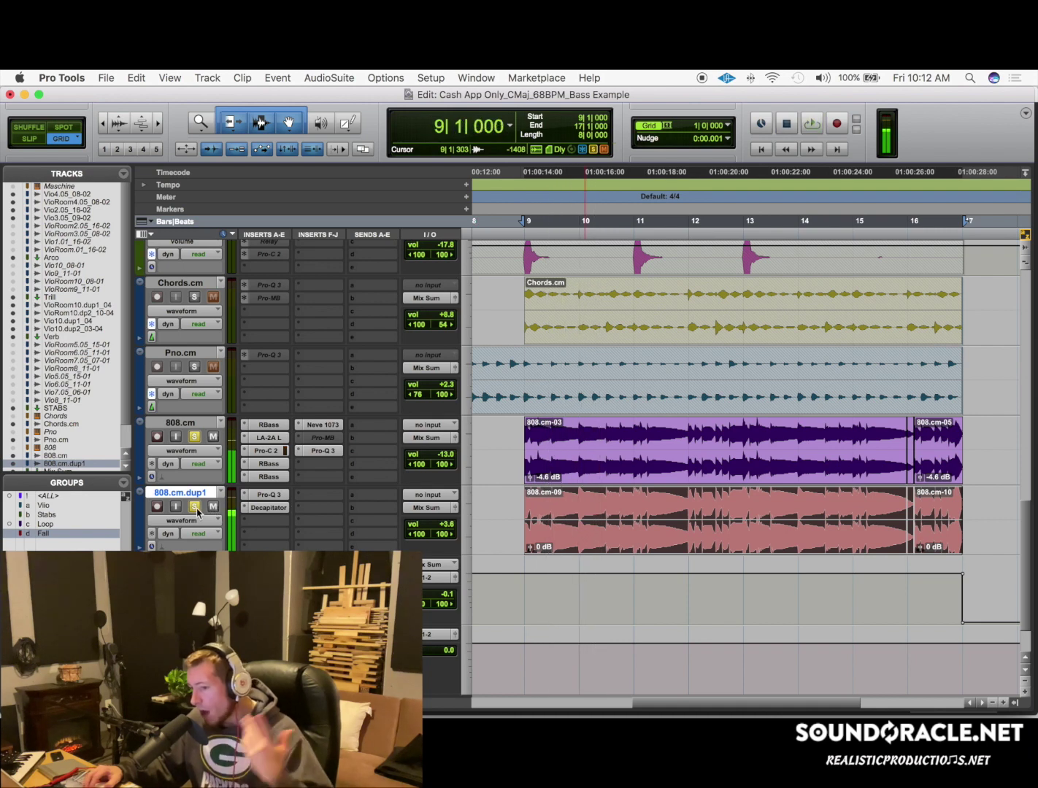
{"action": "left_click", "coordinate": [195, 508]}
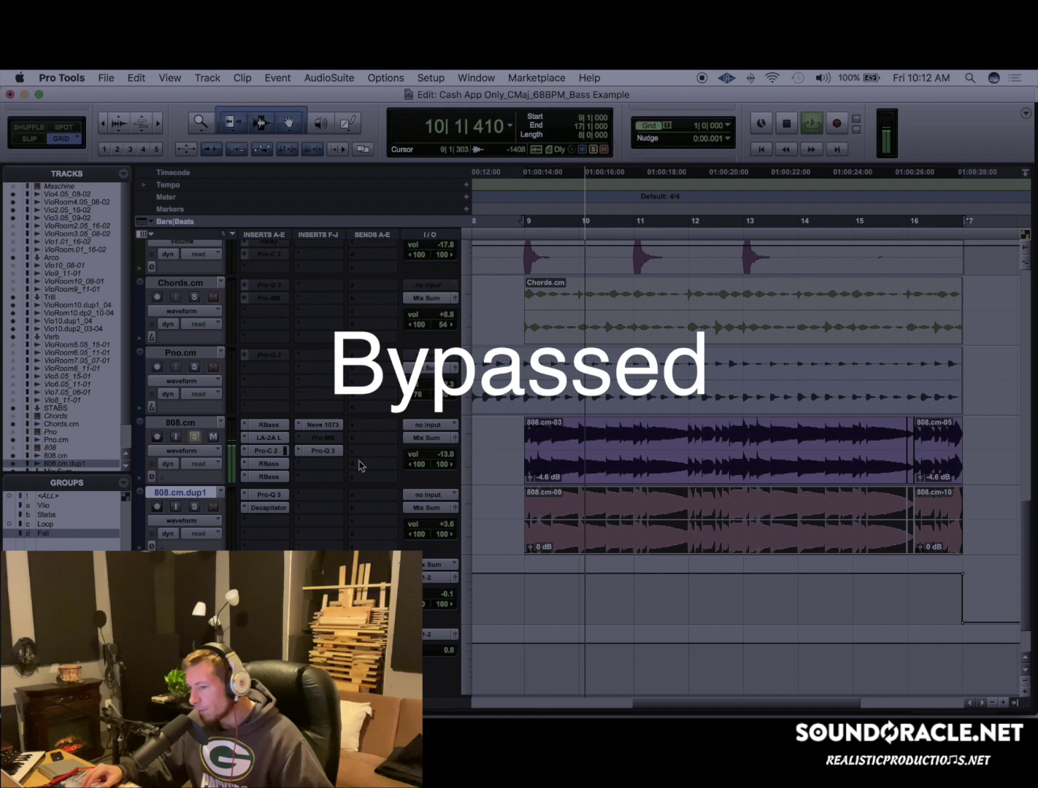
{"action": "left_click", "coordinate": [320, 451], "text": "super"}
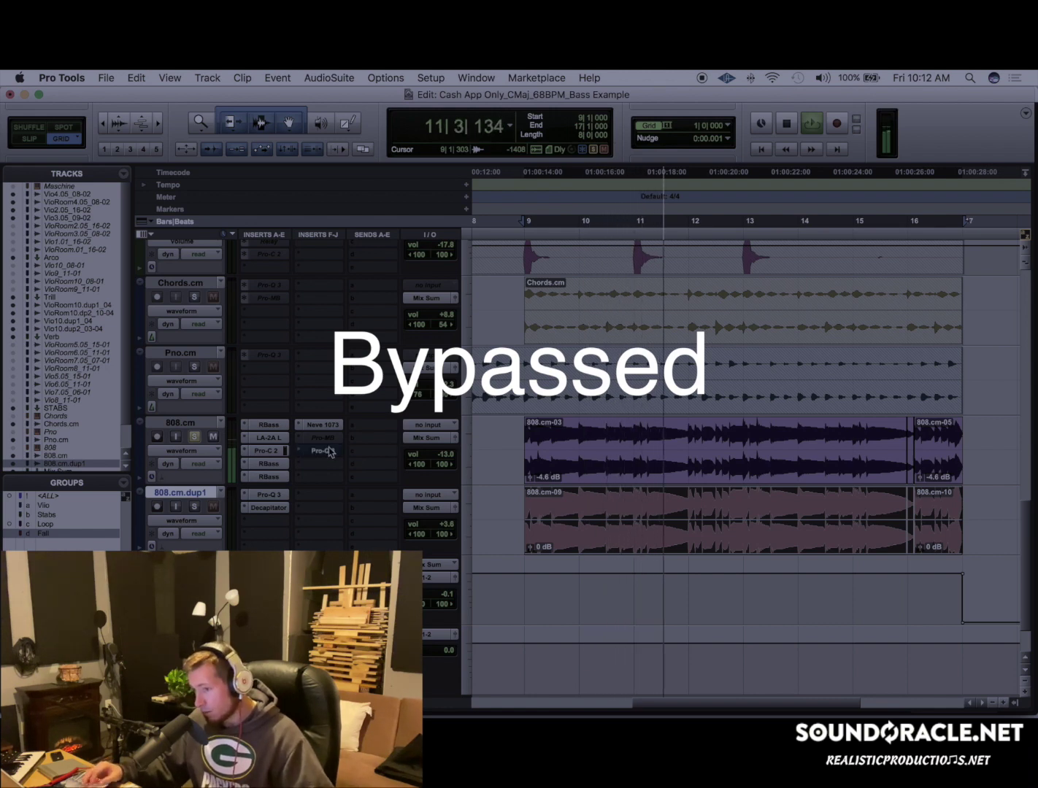
{"action": "key", "text": "space"}
{"action": "left_click", "coordinate": [325, 453], "text": "super"}
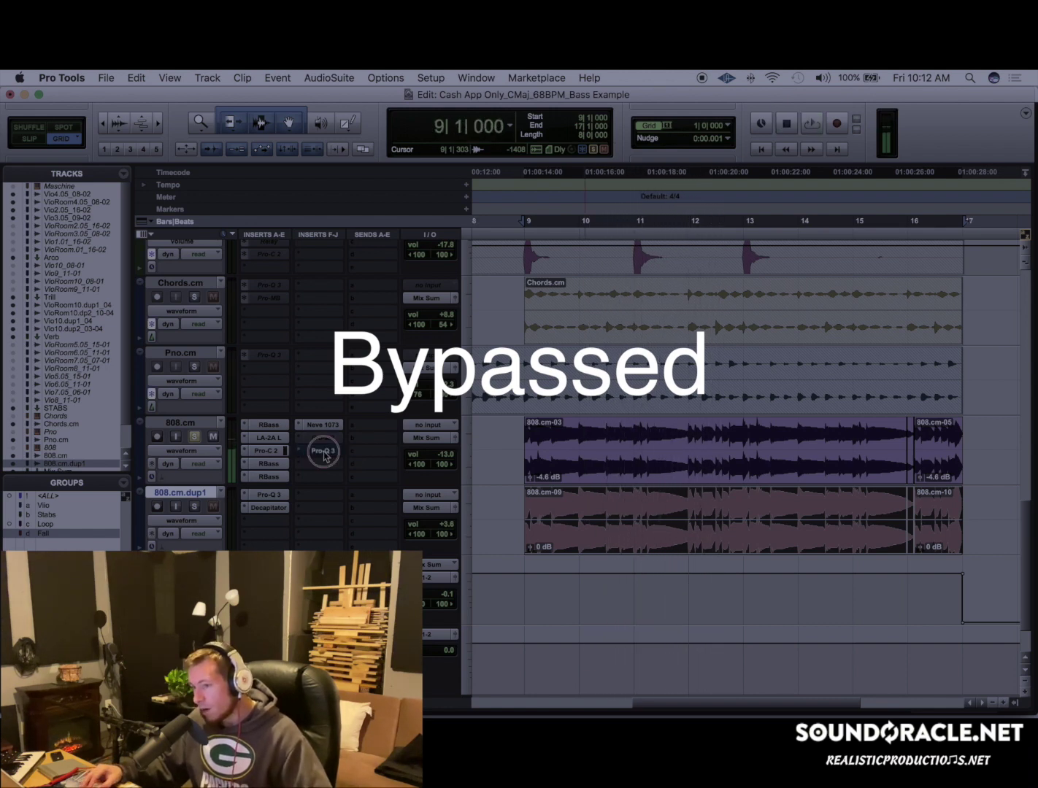
{"action": "key", "text": "space"}
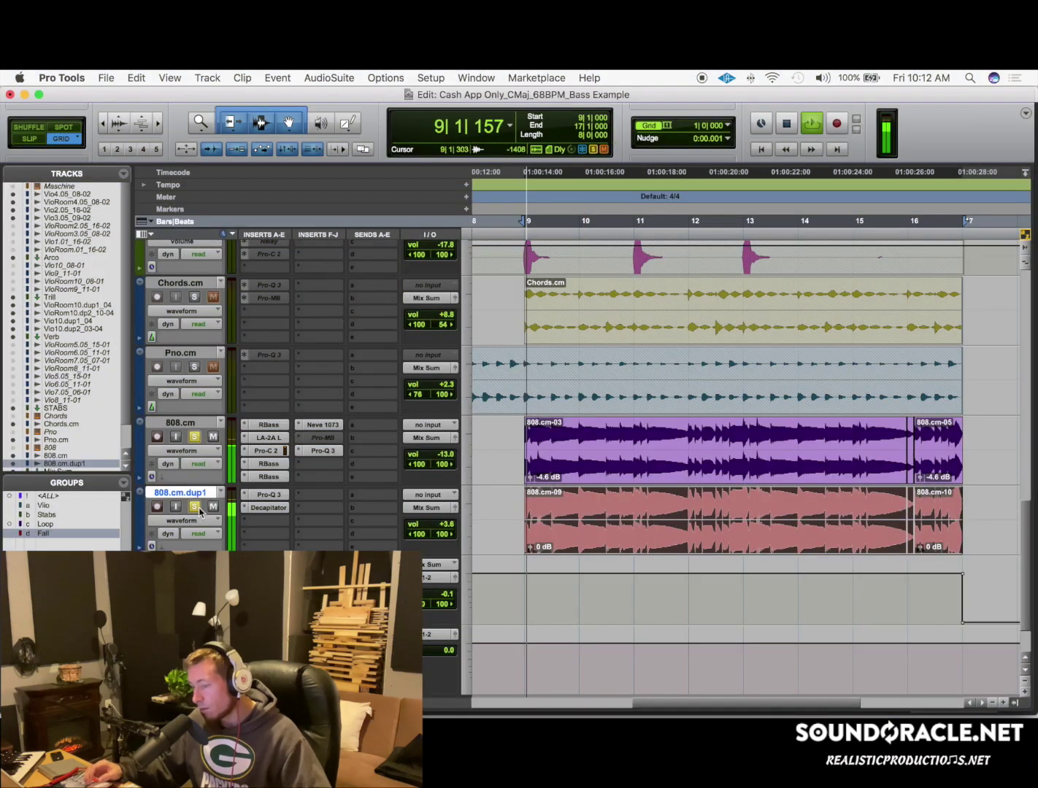
Step: Clear both 808 solos and play the full mix from beat 2 of bar 8
{"action": "scroll", "coordinate": [597, 442], "scroll_direction": "left", "scroll_amount": 5}
{"action": "scroll", "coordinate": [597, 441], "scroll_direction": "right", "scroll_amount": 2}
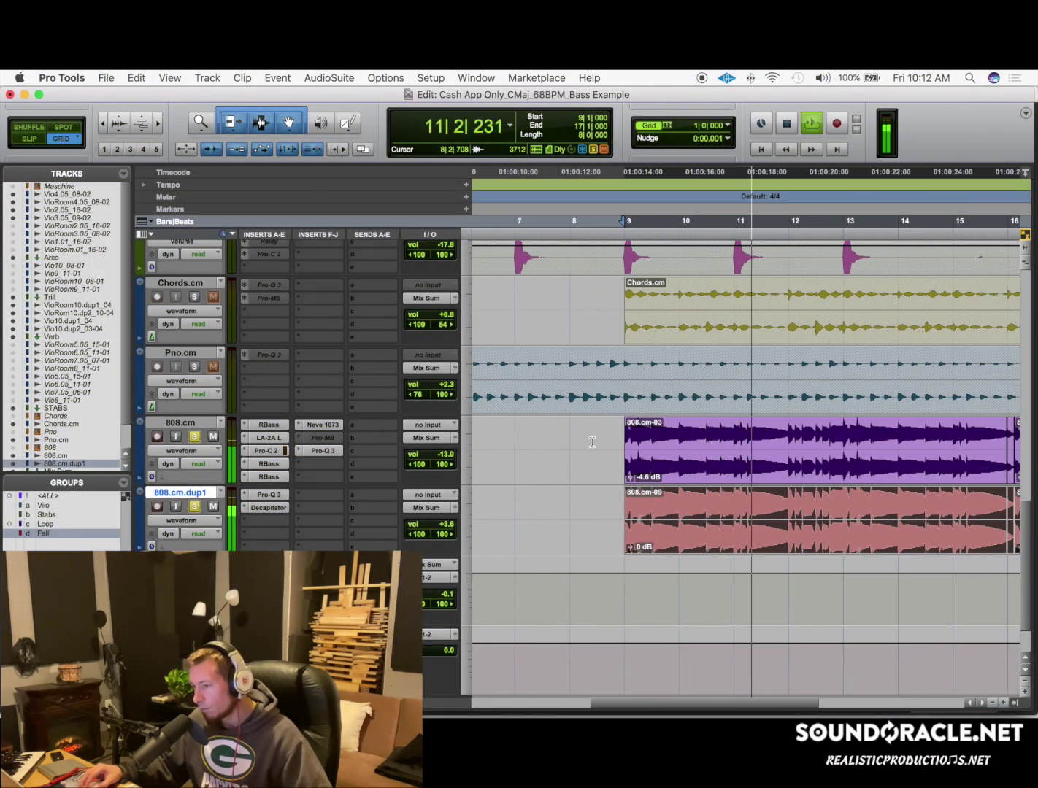
{"action": "key", "text": "space"}
{"action": "left_click", "coordinate": [596, 443]}
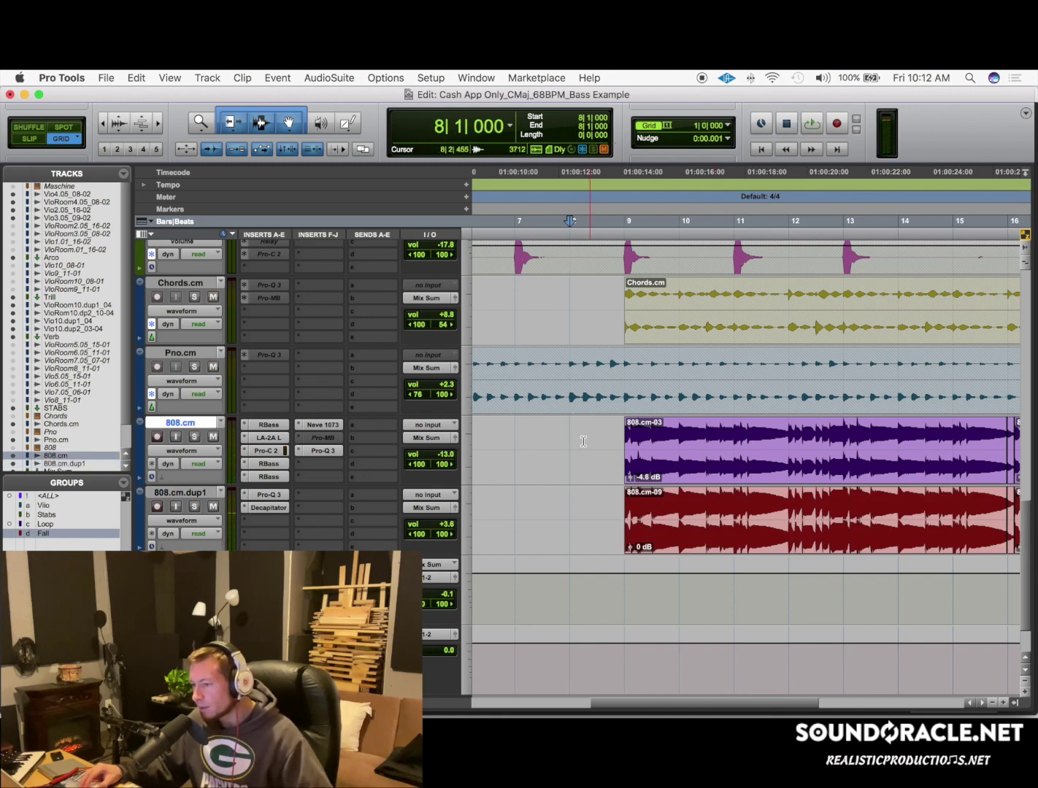
{"action": "key", "text": "space"}
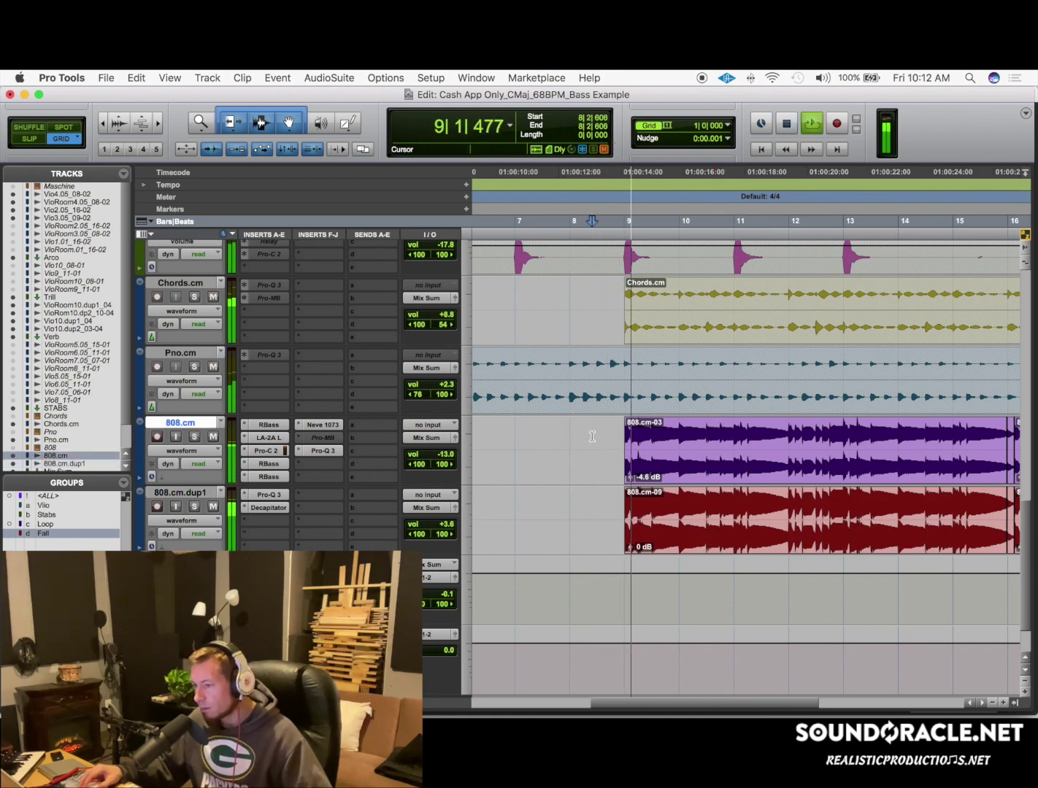
{"action": "scroll", "coordinate": [592, 436], "scroll_direction": "right", "scroll_amount": 6}
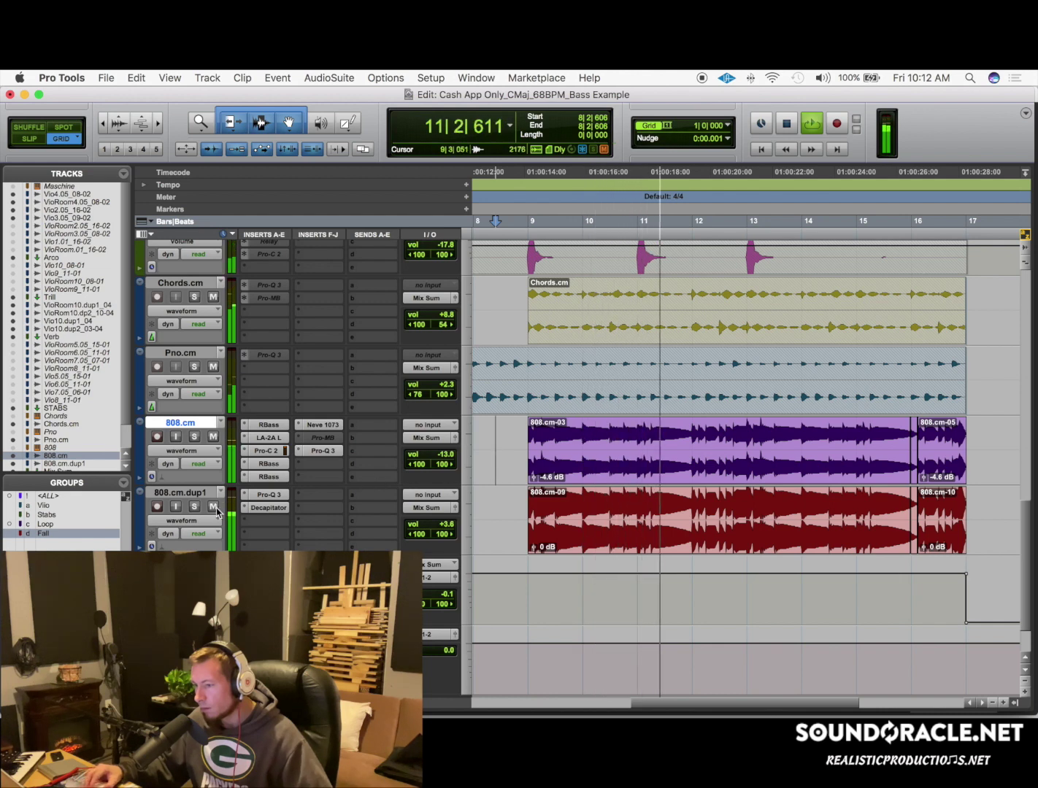
Step: Compare the full mix with the 808.cm.dup1 layer muted and unmuted
{"action": "key", "text": "space"}
{"action": "key", "text": "space"}
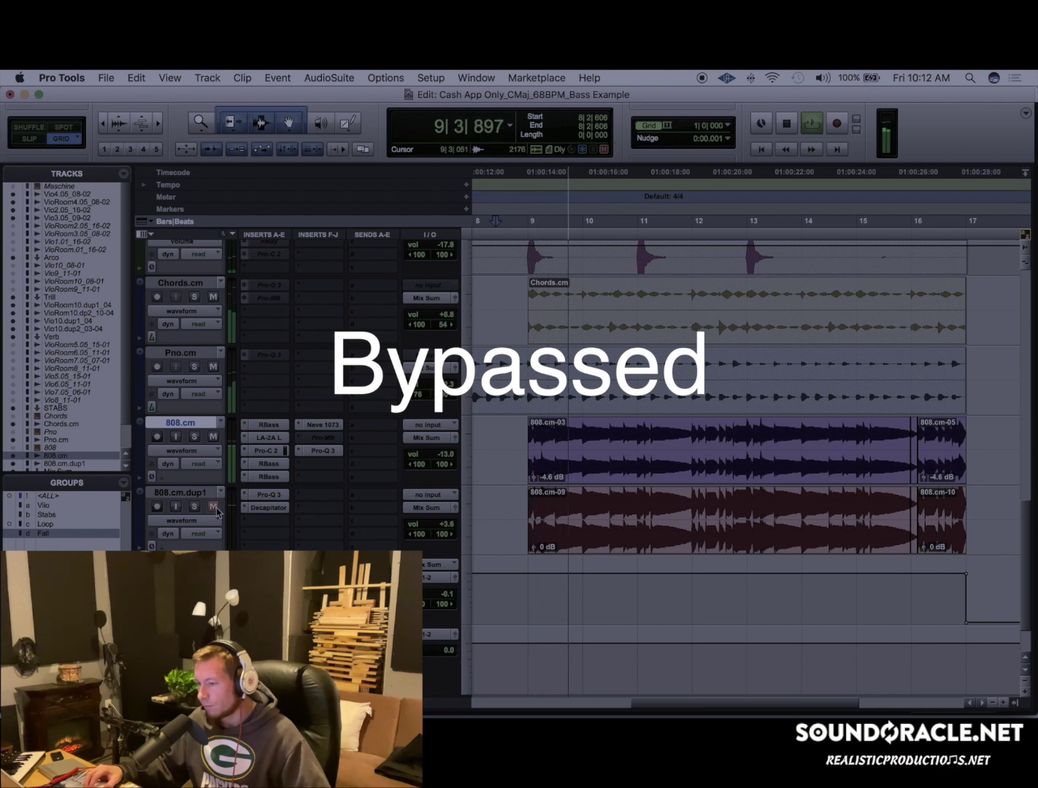
{"action": "left_click", "coordinate": [321, 452], "text": "super"}
{"action": "key", "text": "space"}
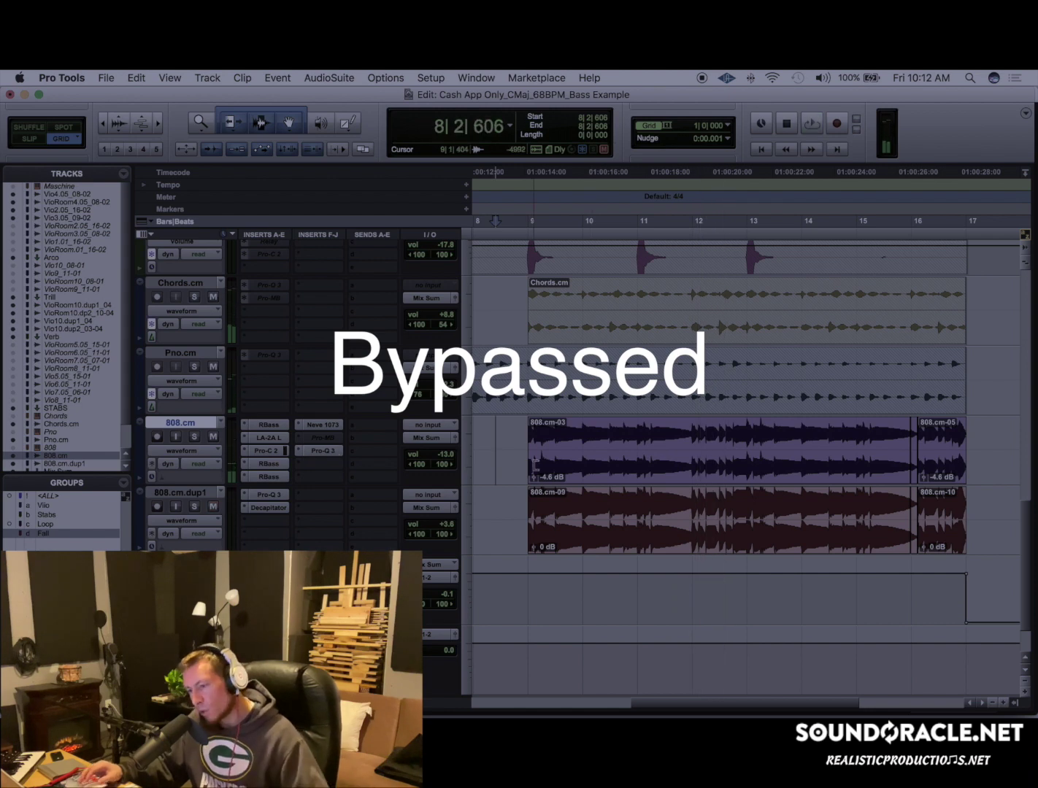
{"action": "key", "text": "space"}
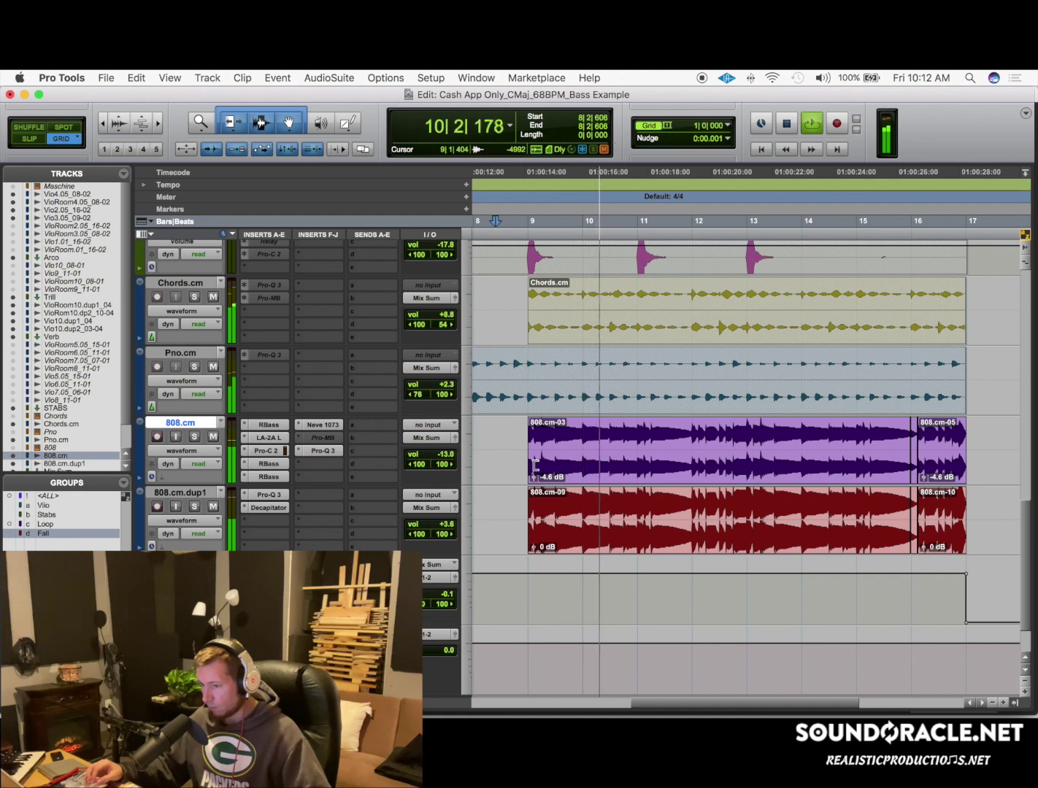
Step: Set the playback start to bar 9 and compare the 808.cm and 808.cm.dup1 tracks soloed together and individually
{"action": "left_click", "coordinate": [536, 465]}
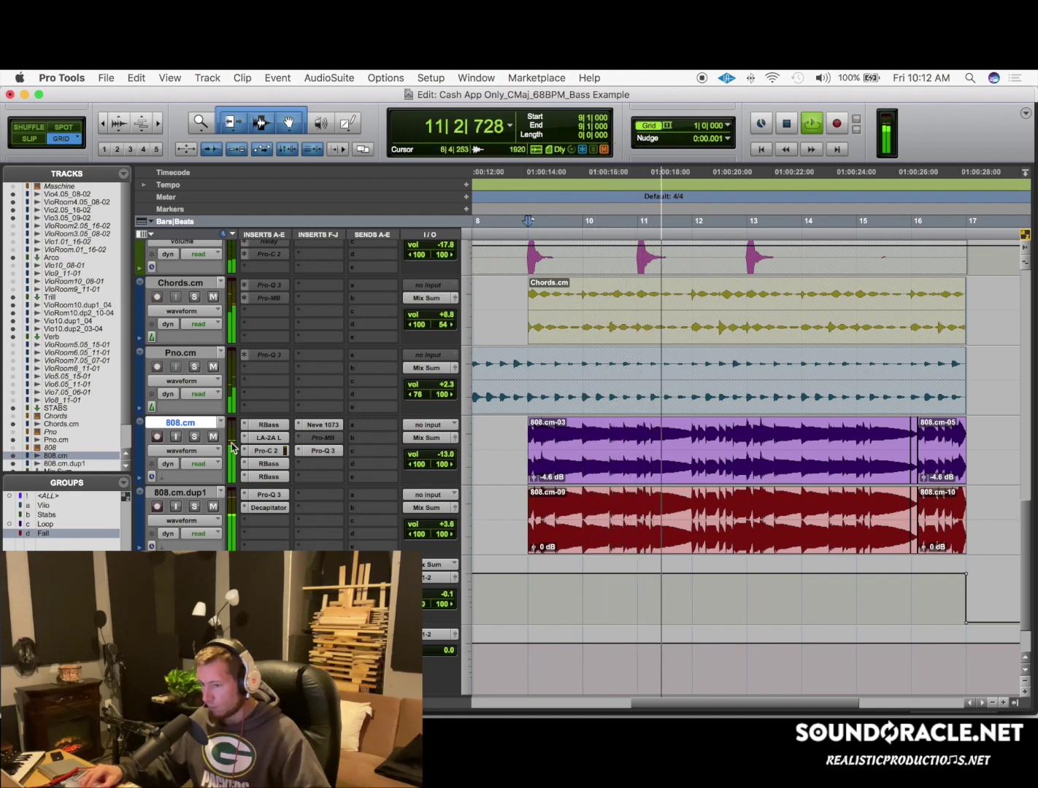
{"action": "left_click", "coordinate": [195, 437]}
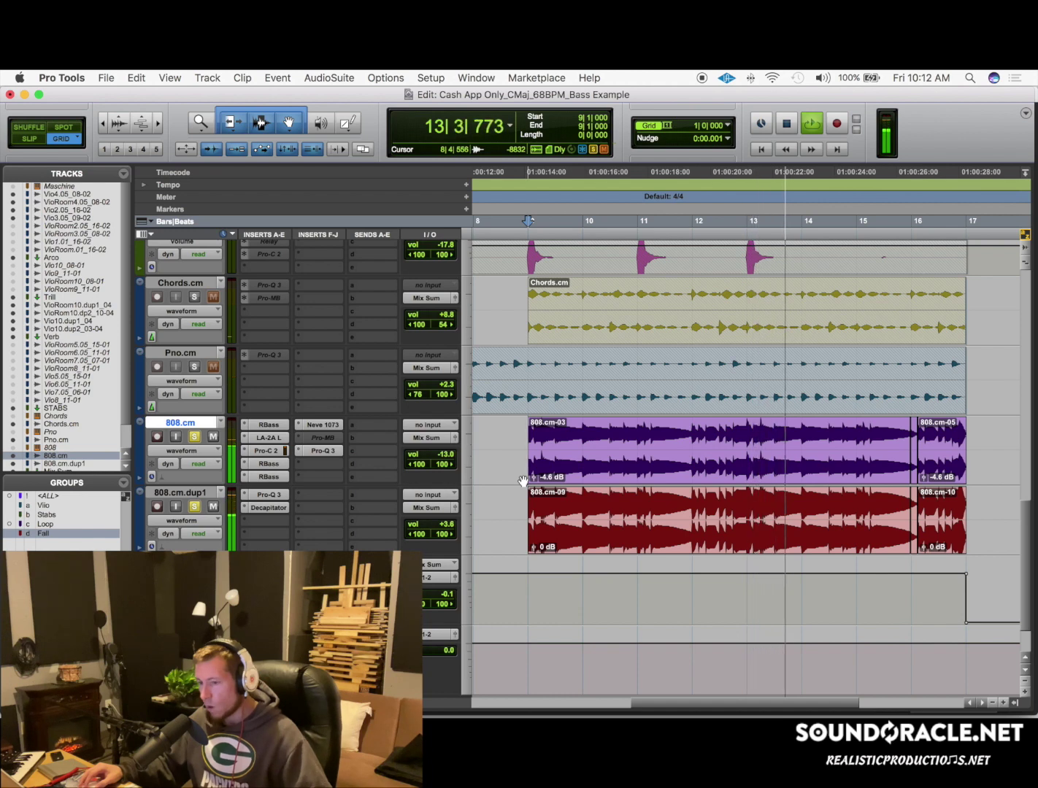
{"action": "key", "text": "space"}
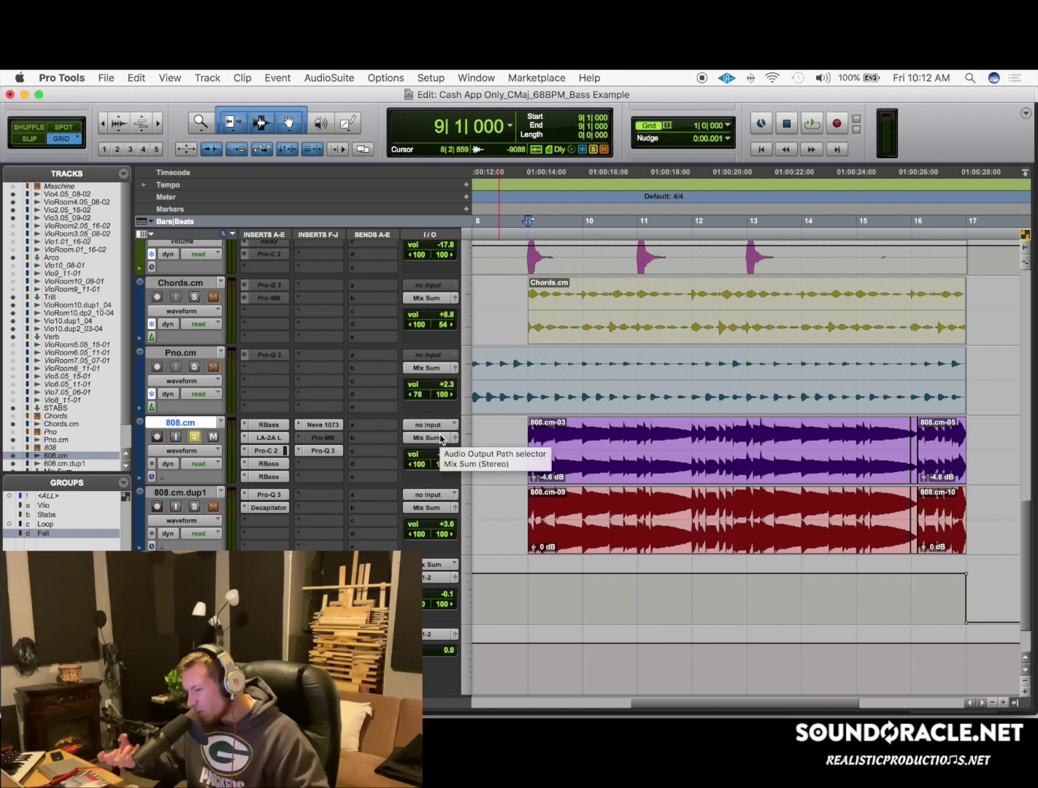
{"action": "key", "text": "space"}
{"action": "left_click", "coordinate": [193, 436]}
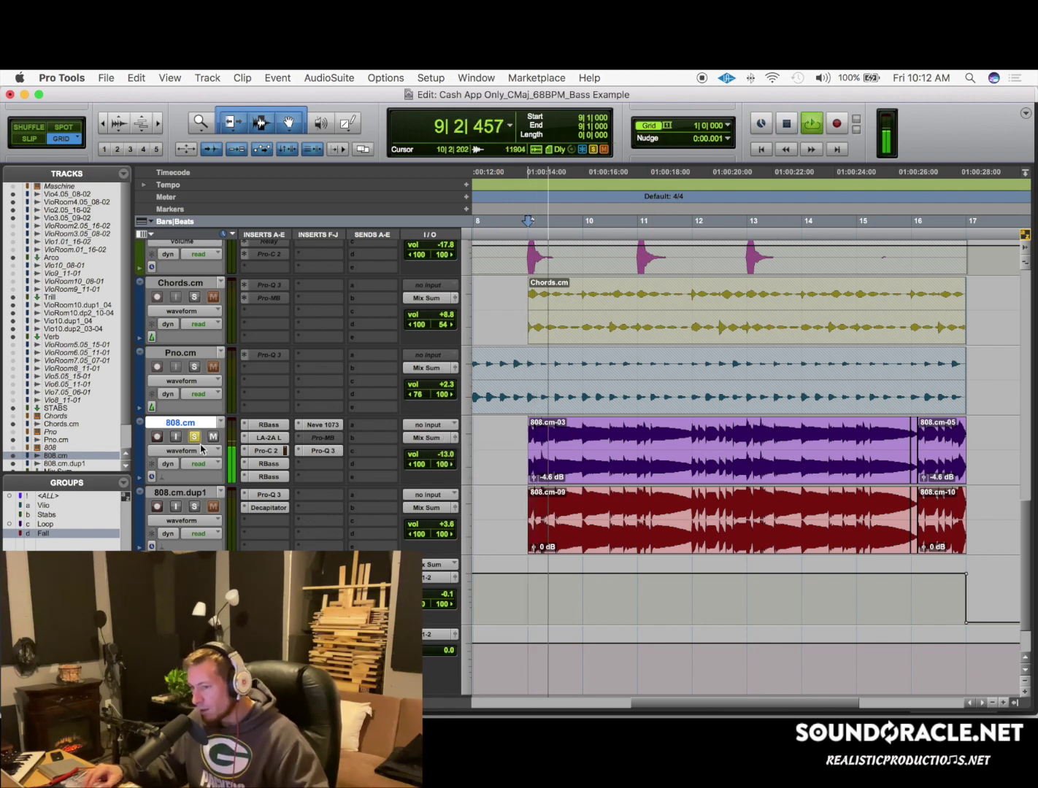
{"action": "key", "text": "space"}
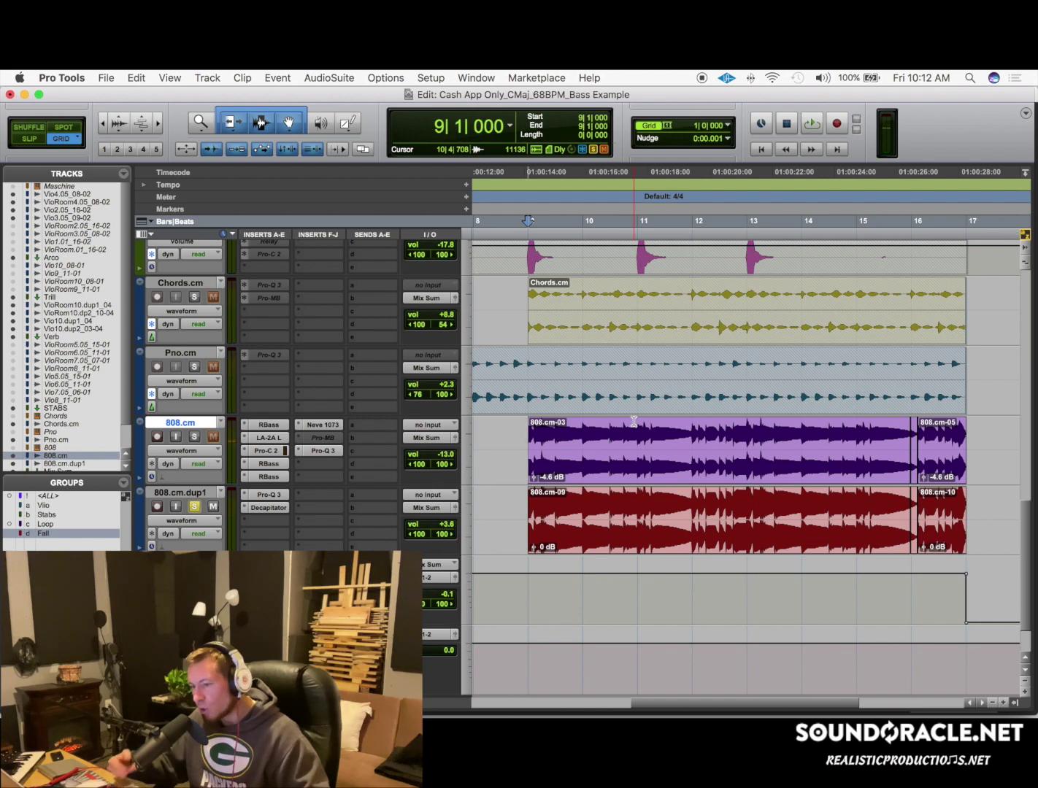
{"action": "key", "text": "space"}
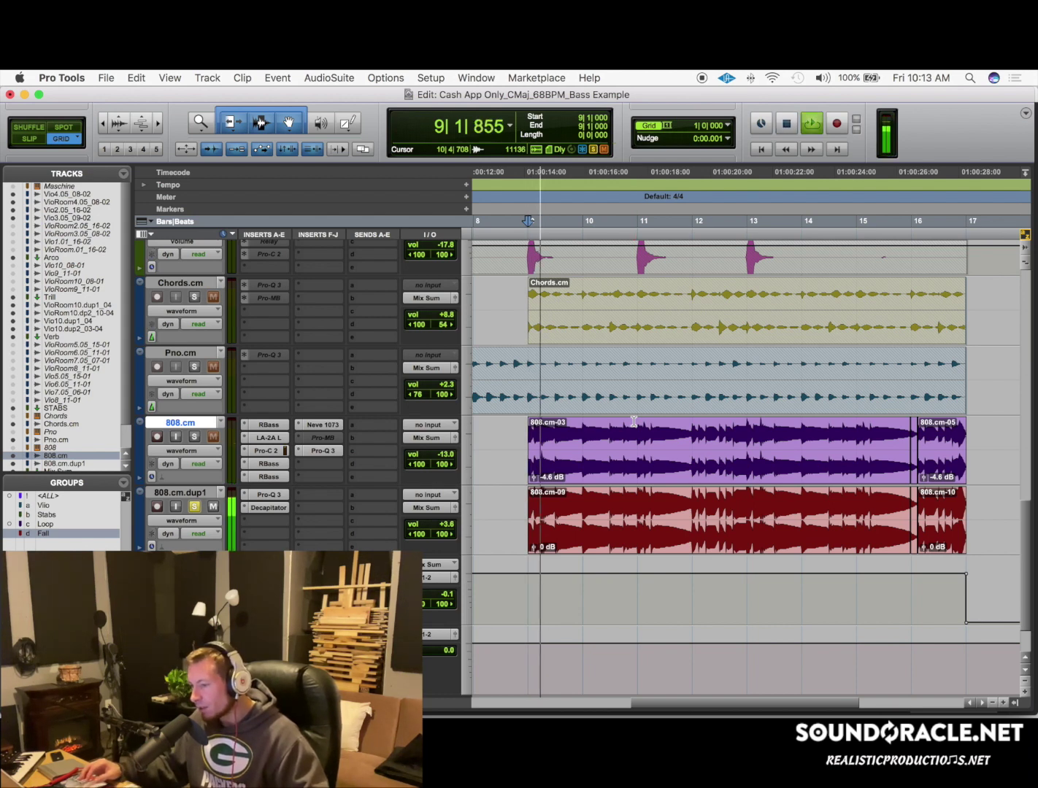
{"action": "key", "text": "space"}
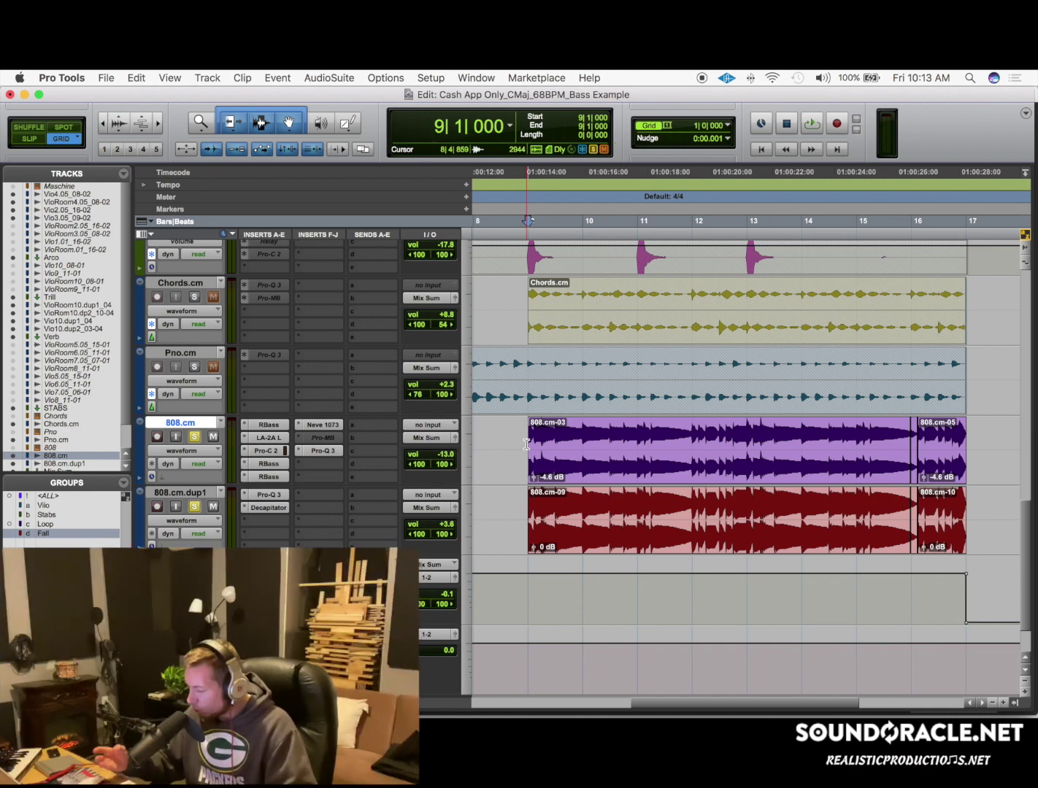
{"action": "scroll", "coordinate": [525, 443], "scroll_direction": "right", "scroll_amount": 3}
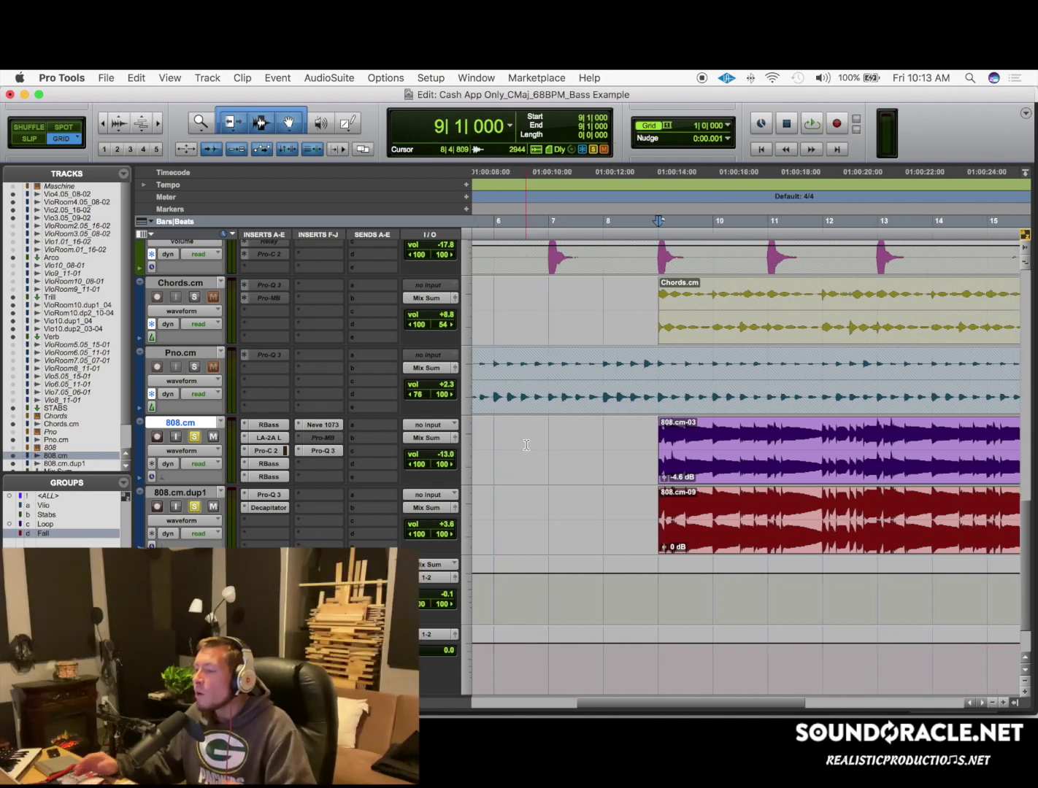
{"action": "scroll", "coordinate": [596, 486], "scroll_direction": "left", "scroll_amount": 2}
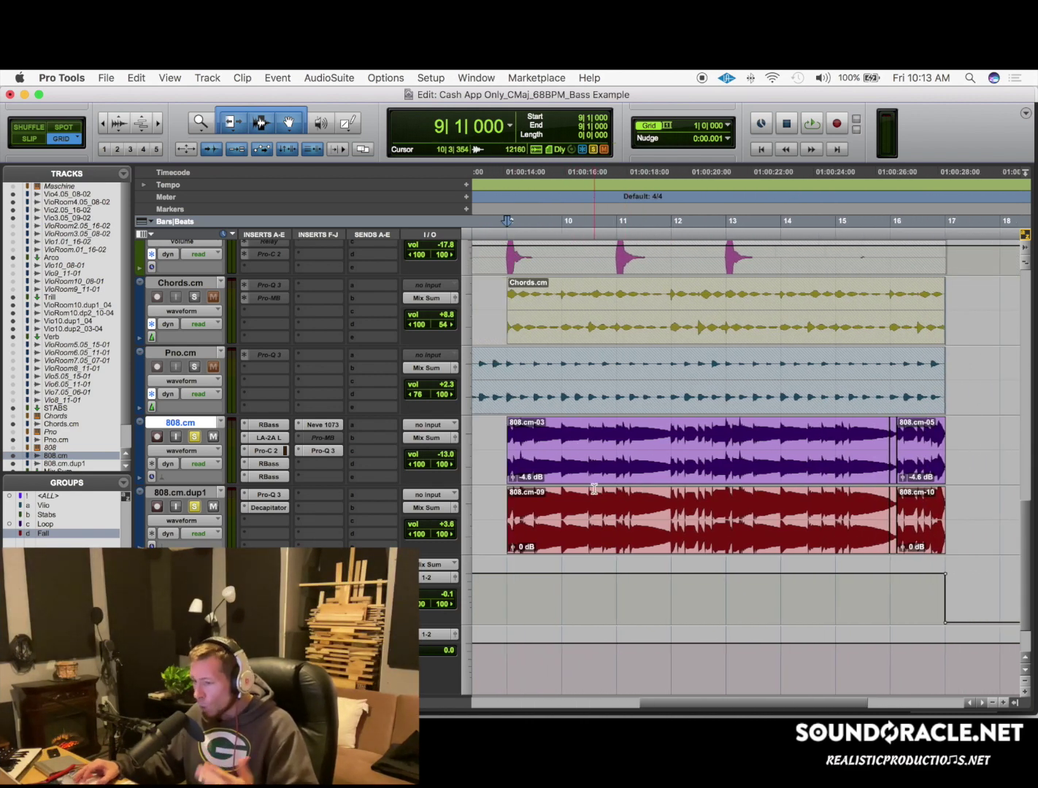
{"action": "left_click", "coordinate": [500, 510]}
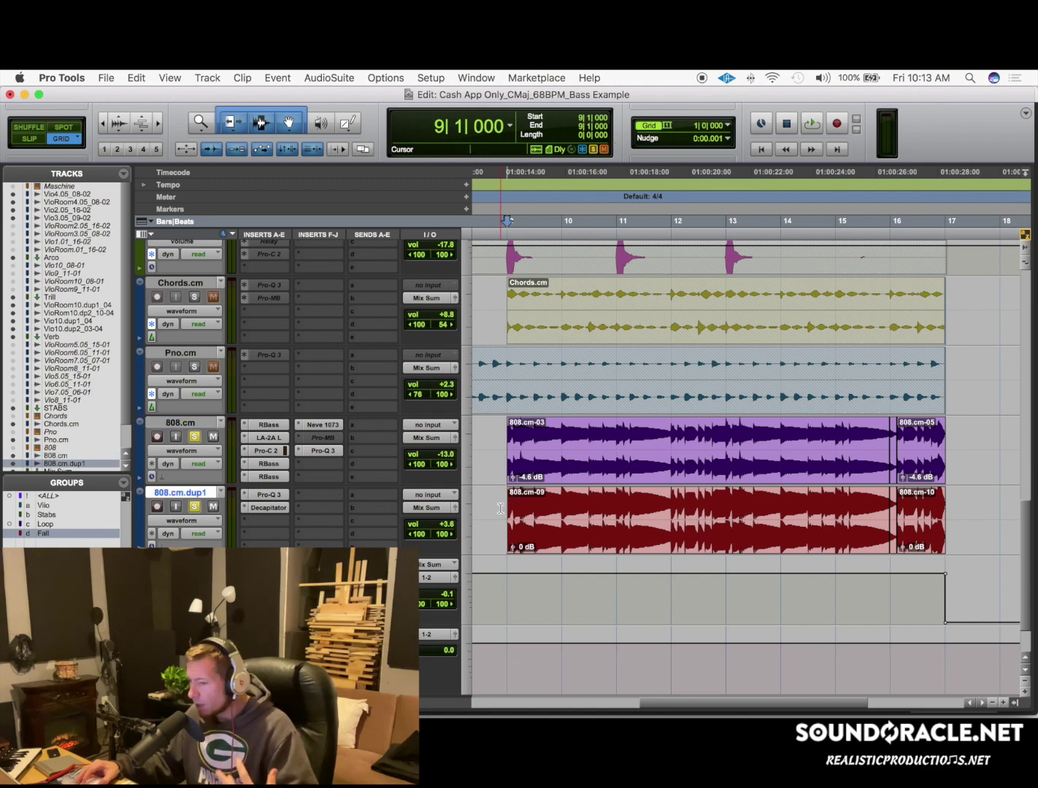
{"action": "left_click", "coordinate": [504, 438]}
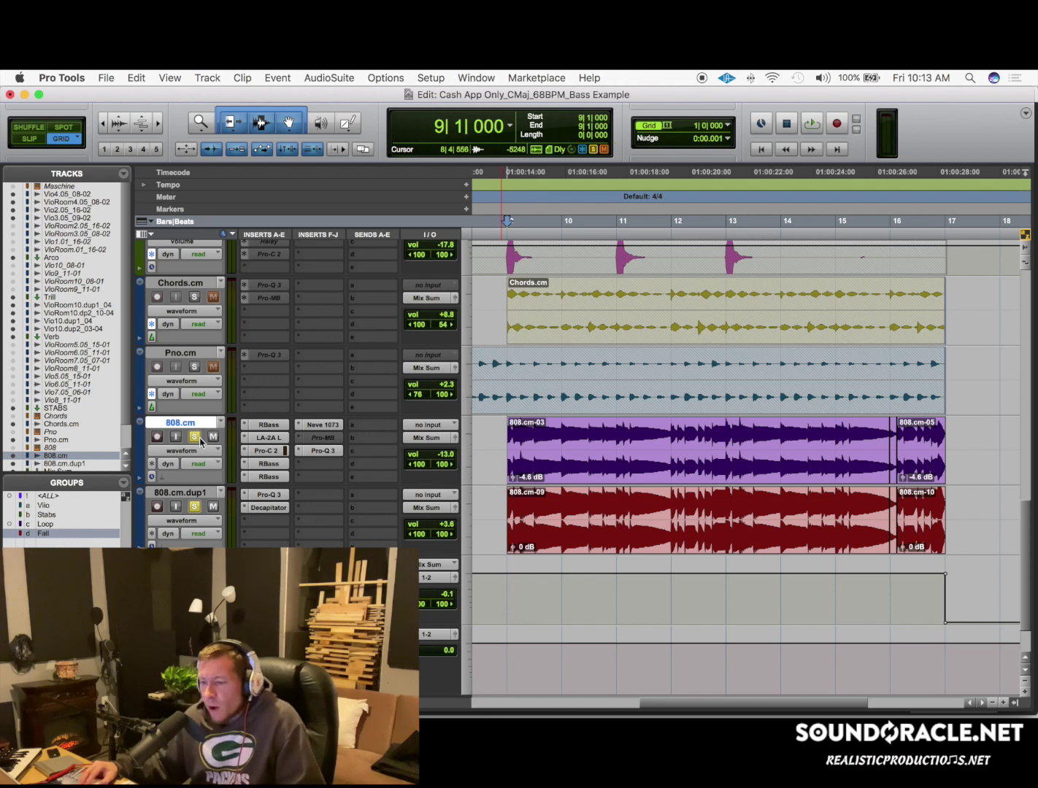
Step: Copy RBass from 808.cm to the third insert of 808.cm.dup1, setting its frequency to 256 and intensity to about -6.8 with only the duplicate soloed
{"action": "left_click_drag", "start_coordinate": [270, 479], "coordinate": [274, 494]}
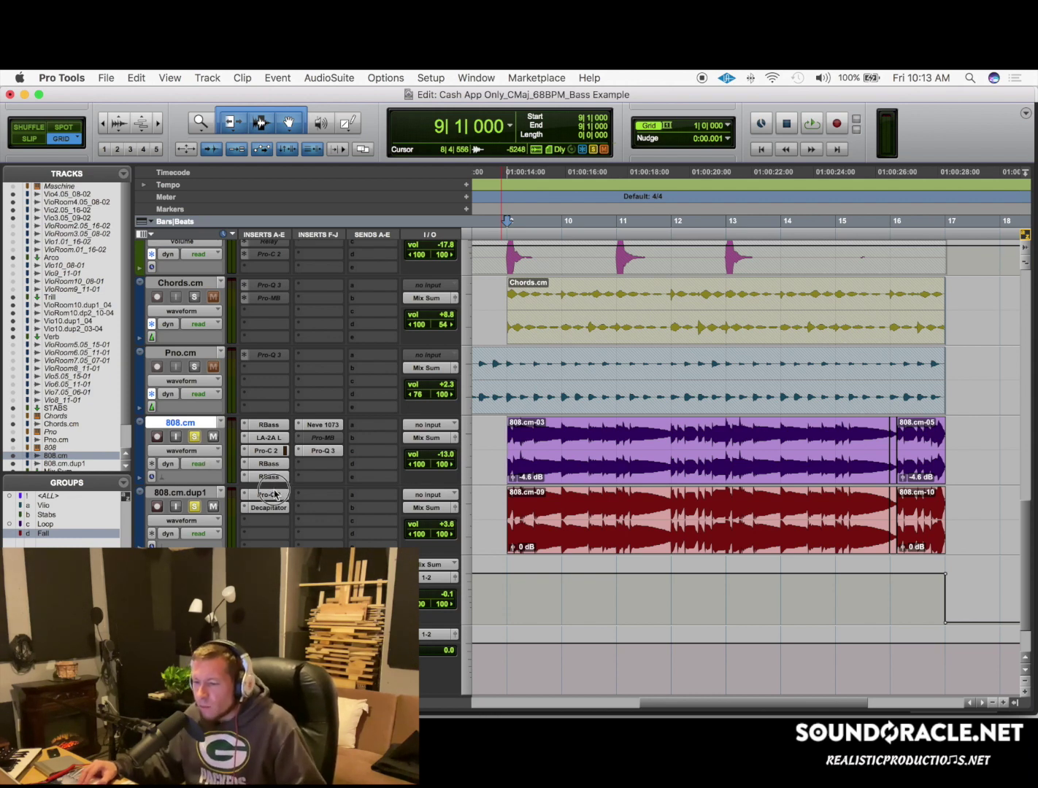
{"action": "left_click", "coordinate": [270, 521]}
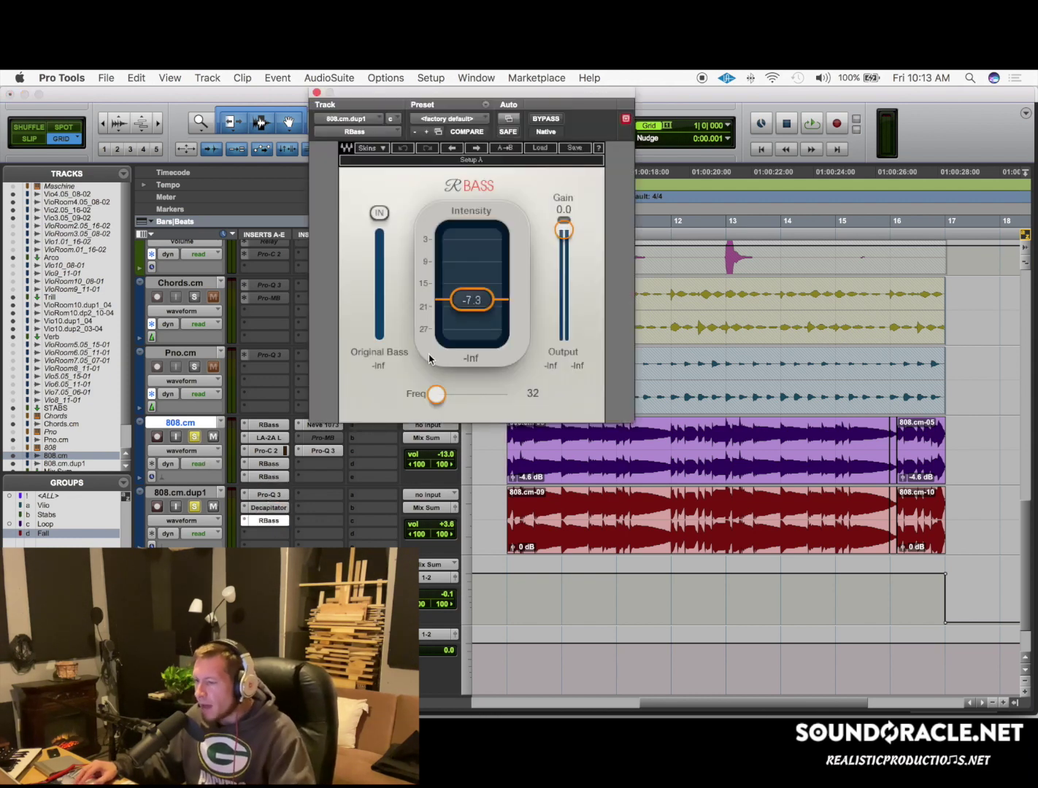
{"action": "left_click", "coordinate": [194, 436]}
{"action": "left_click_drag", "start_coordinate": [443, 397], "coordinate": [451, 396]}
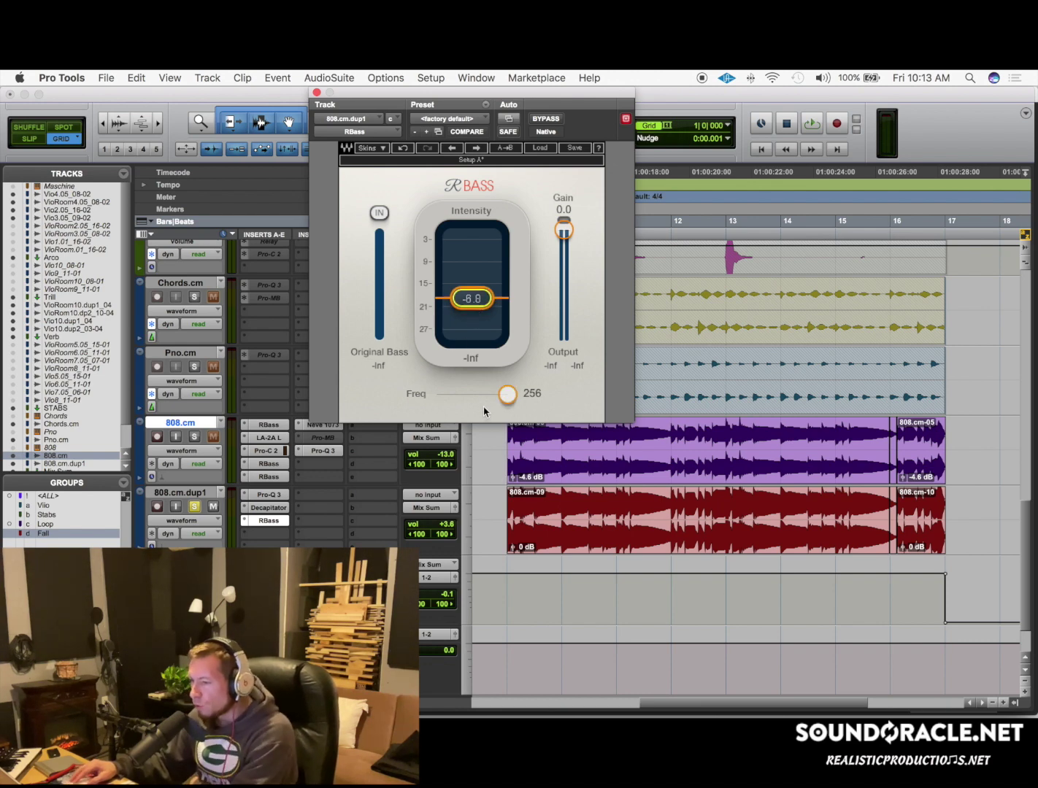
Step: Play the soloed 808.cm.dup1 track and compare the sound with RBass bypassed and active
{"action": "key", "text": "space"}
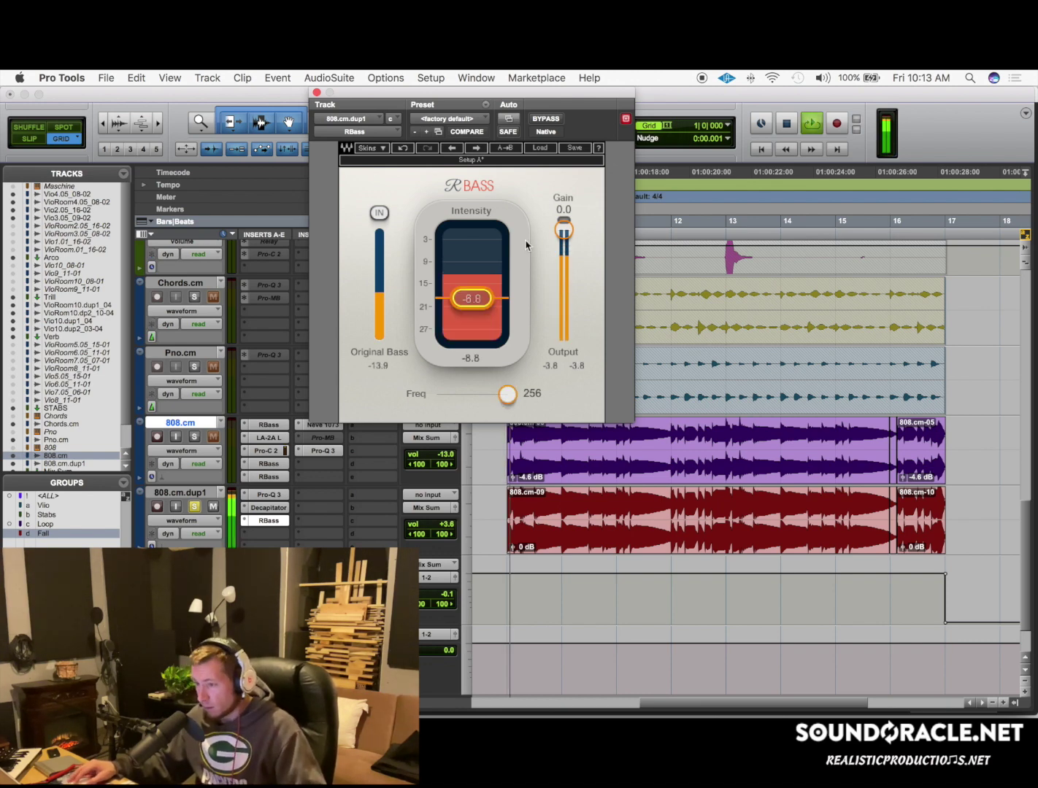
{"action": "left_click", "coordinate": [549, 121]}
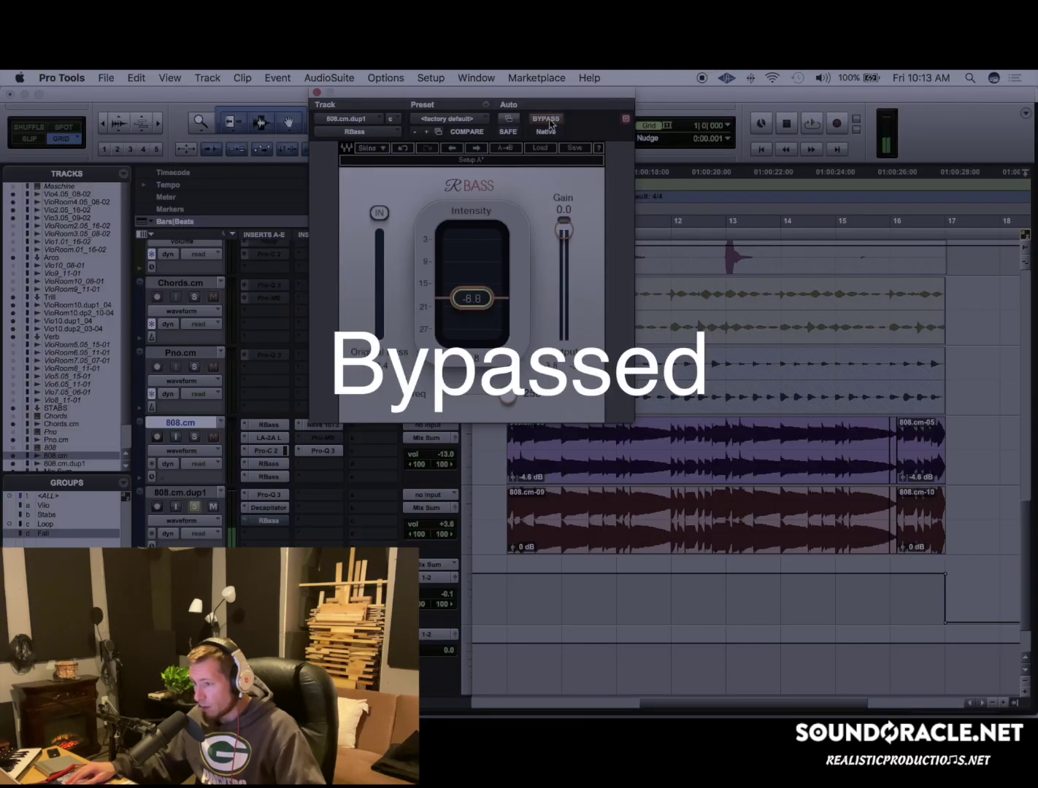
{"action": "left_click", "coordinate": [549, 119]}
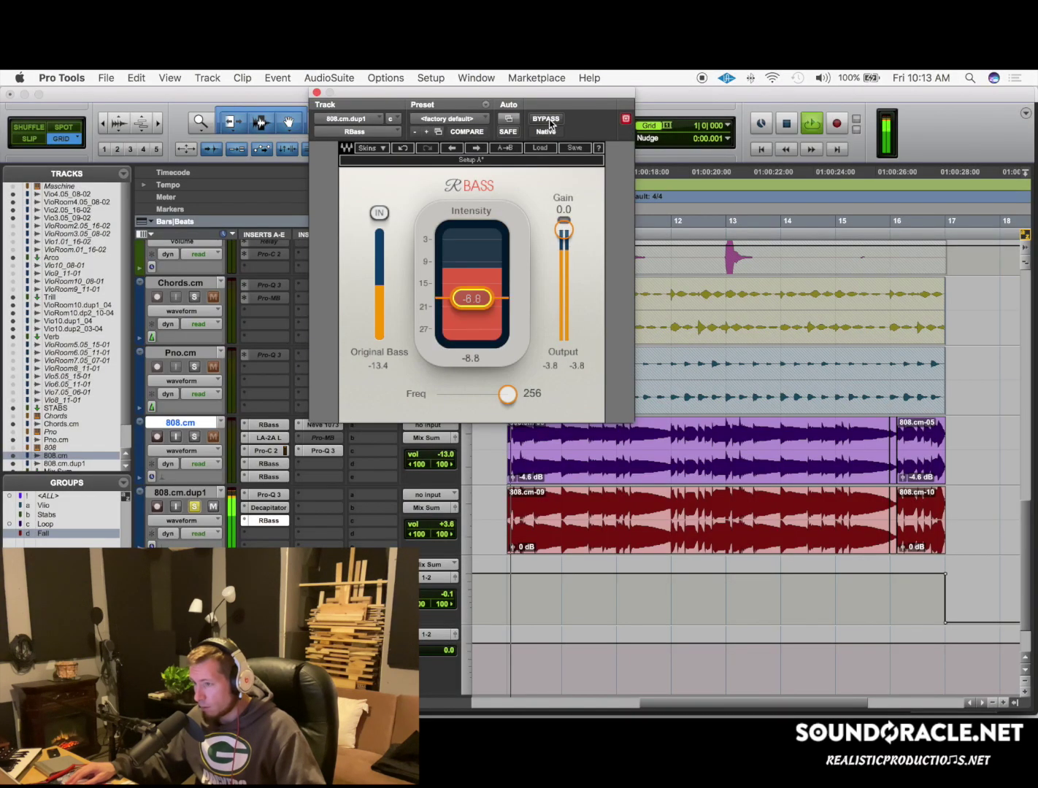
{"action": "key", "text": "space"}
Step: Solo 808.cm alongside the duplicate, lower the duplicate's RBass gain to about -1.7 and intensity to about -7.4, and close the plug-in window
{"action": "left_click", "coordinate": [289, 335]}
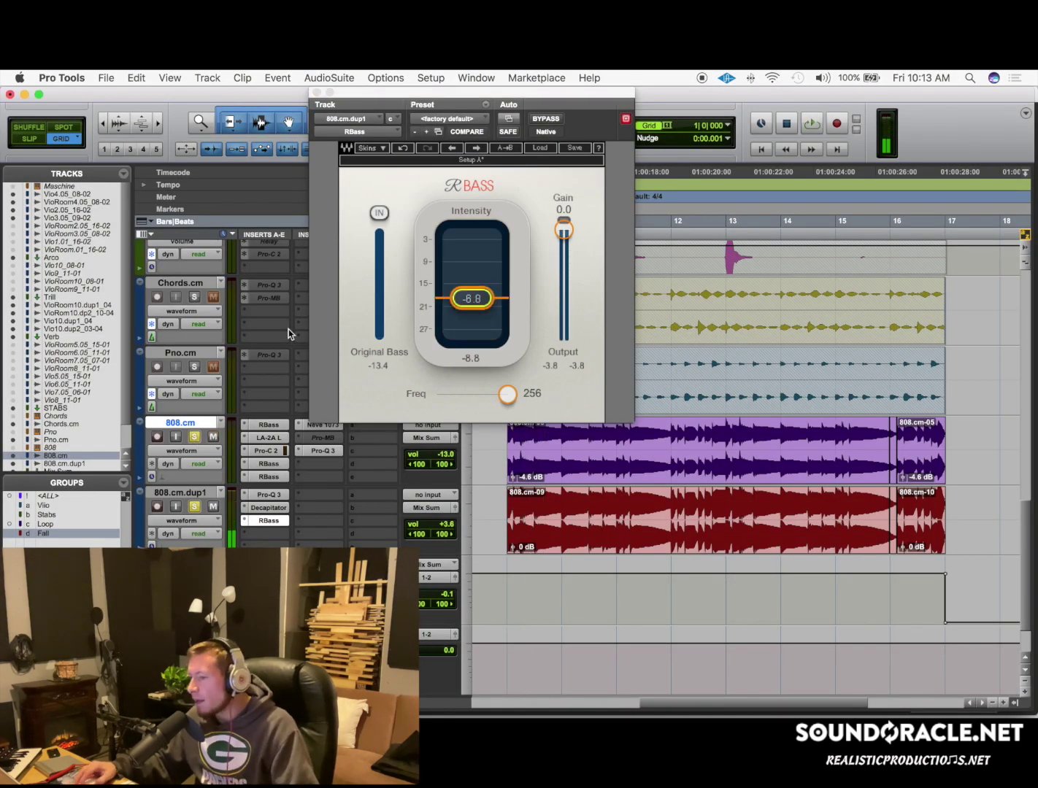
{"action": "left_click", "coordinate": [618, 281]}
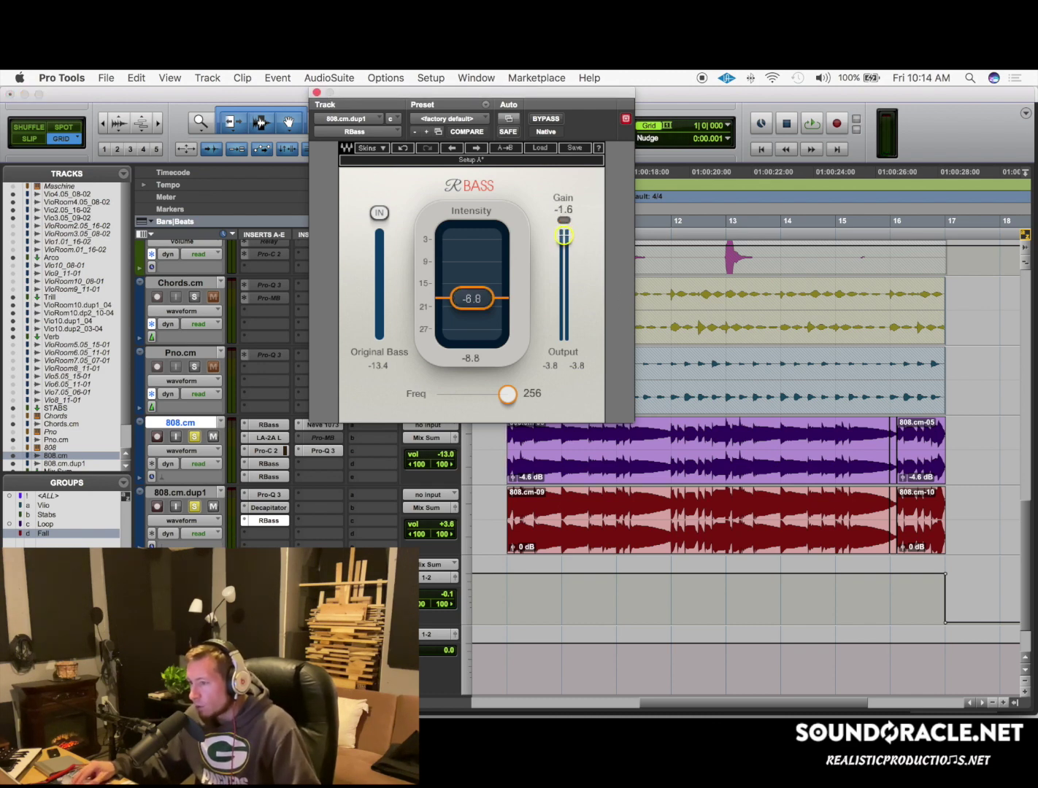
{"action": "key", "text": "space"}
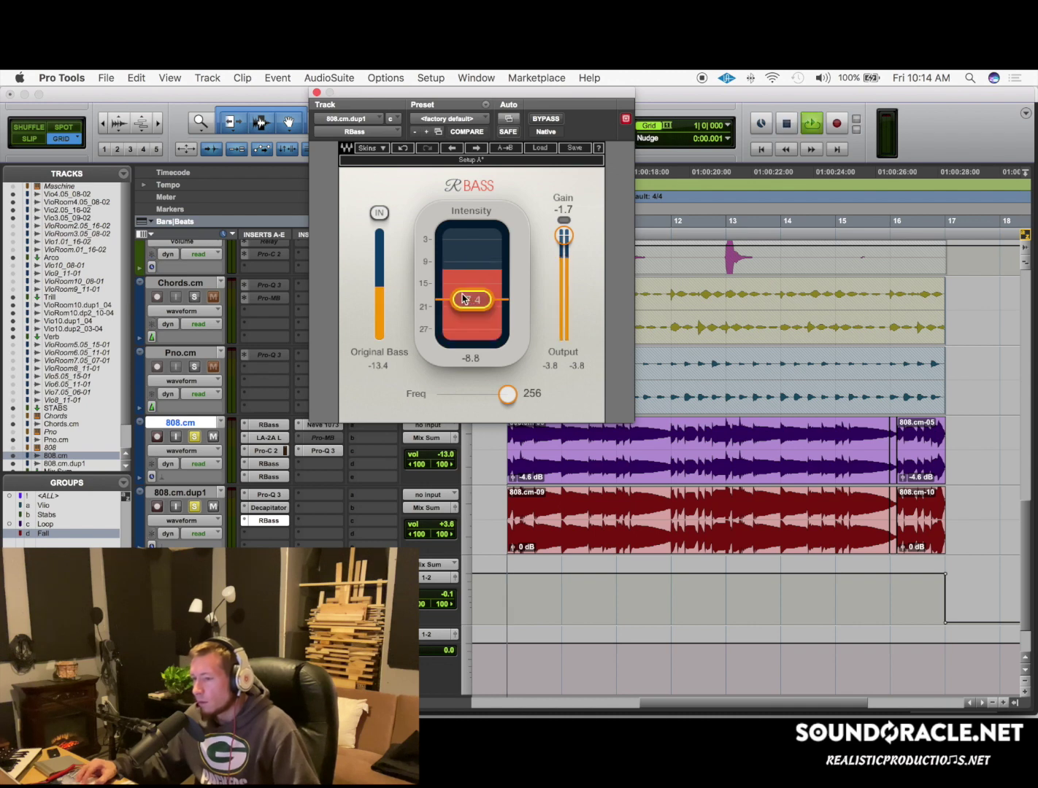
{"action": "left_click", "coordinate": [316, 92]}
Step: Play the full mix from bar 9 with both 808 layers unsoloed
{"action": "key", "text": "space"}
{"action": "key", "text": "space"}
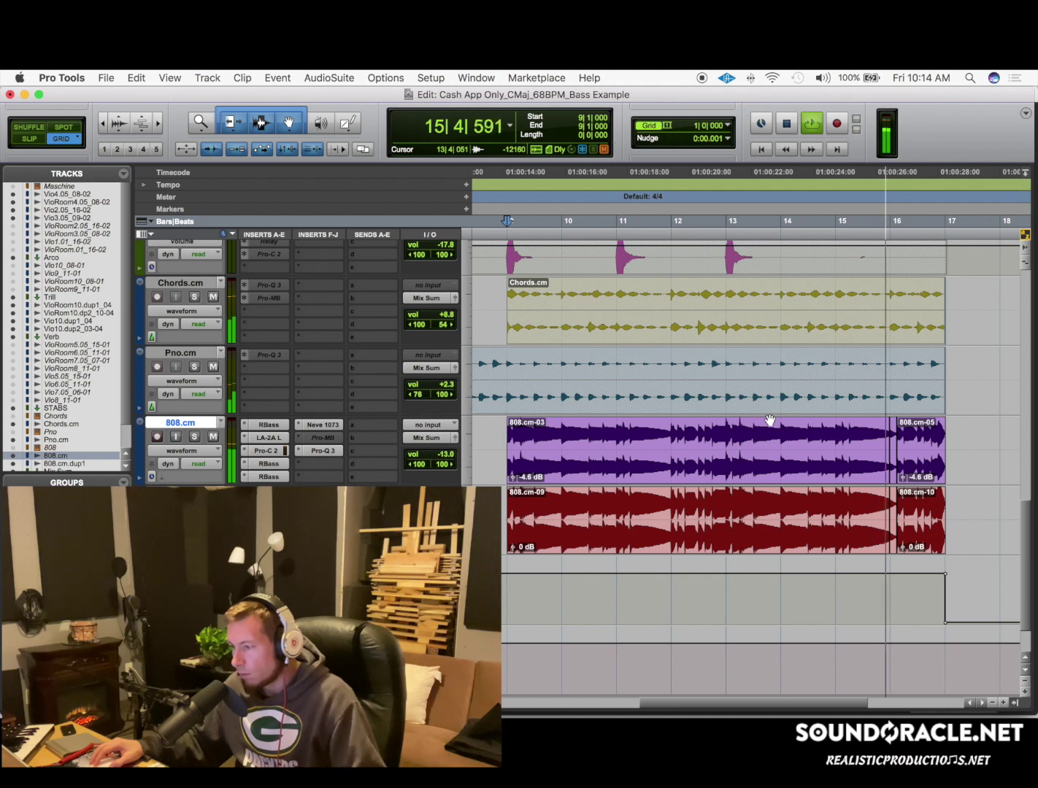
{"action": "key", "text": "space"}
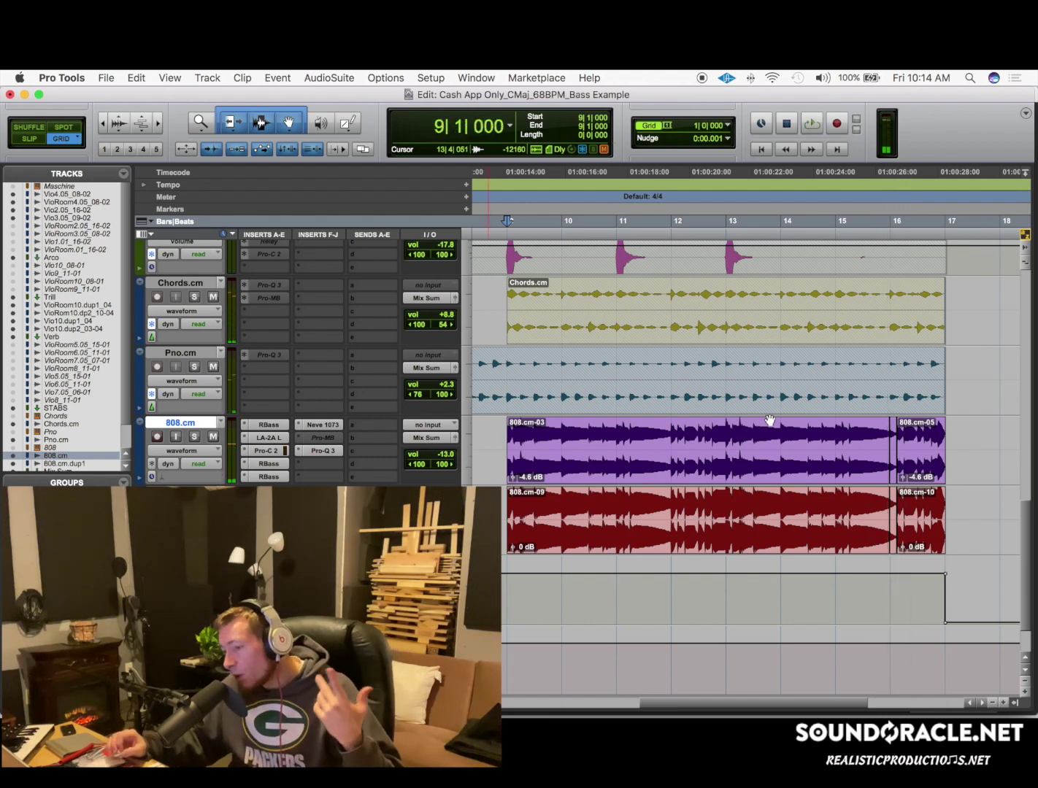